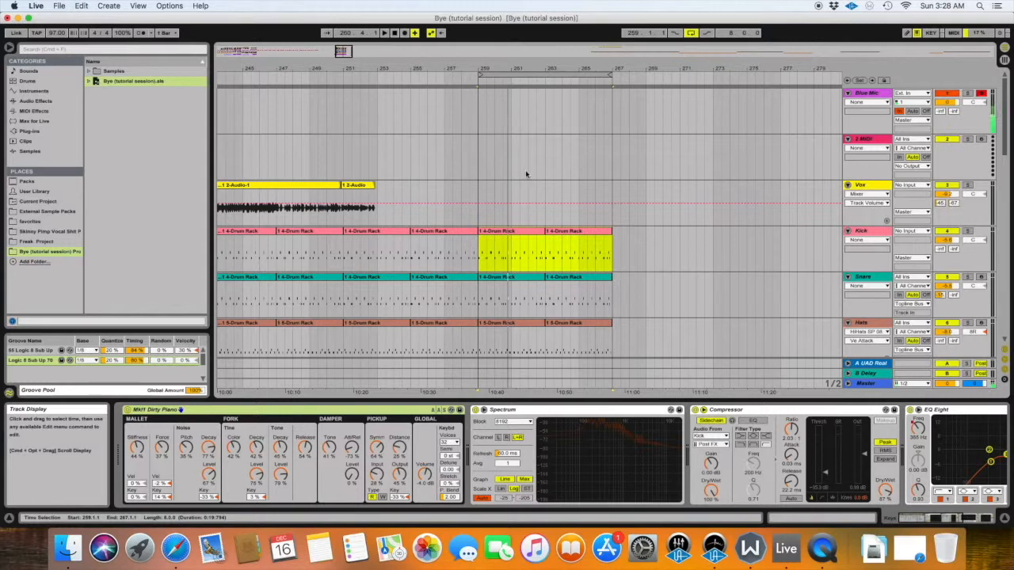
scroll(525, 173, "left", 3)
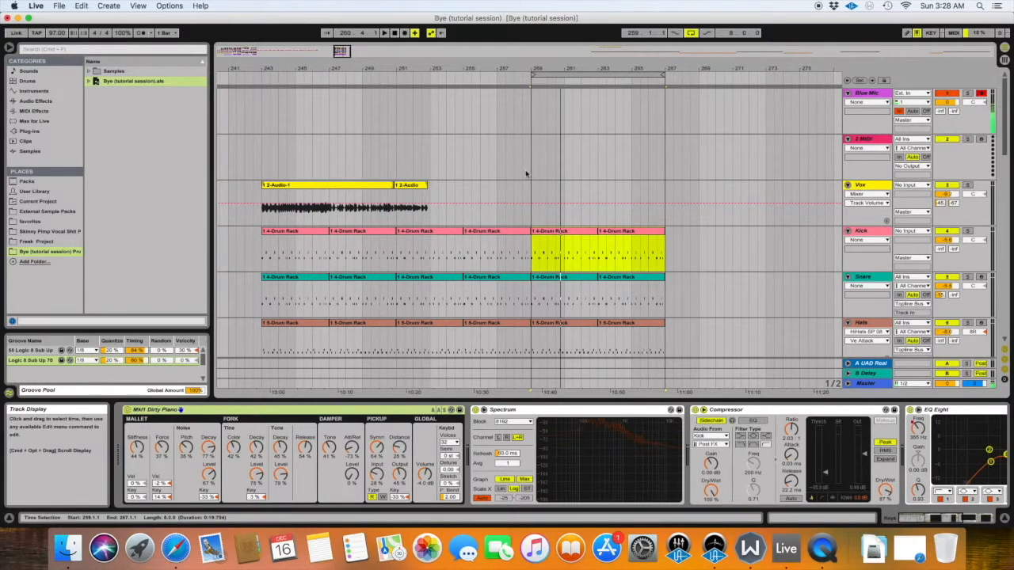
scroll(614, 237, "right", 1)
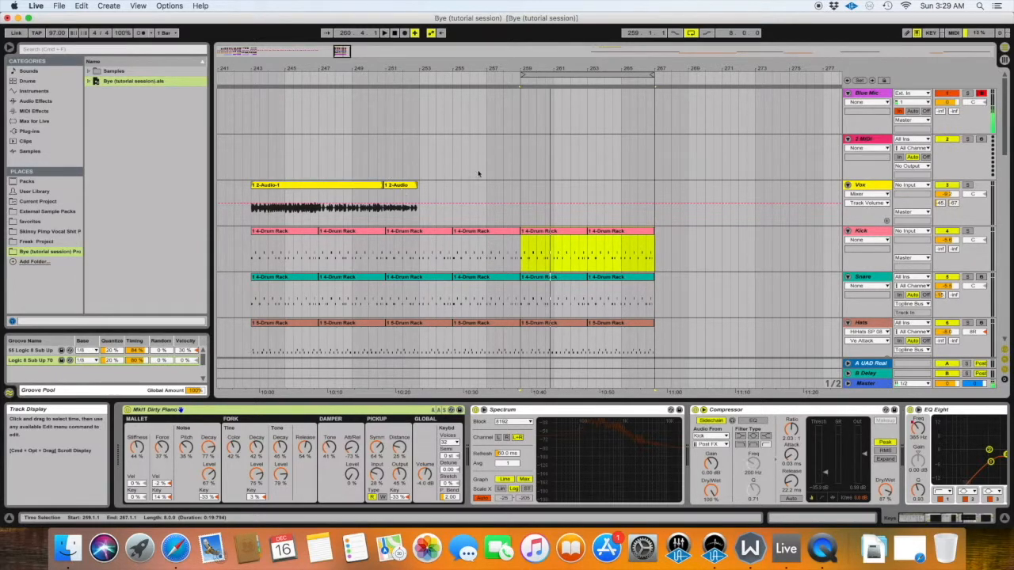
scroll(693, 205, "left", 5)
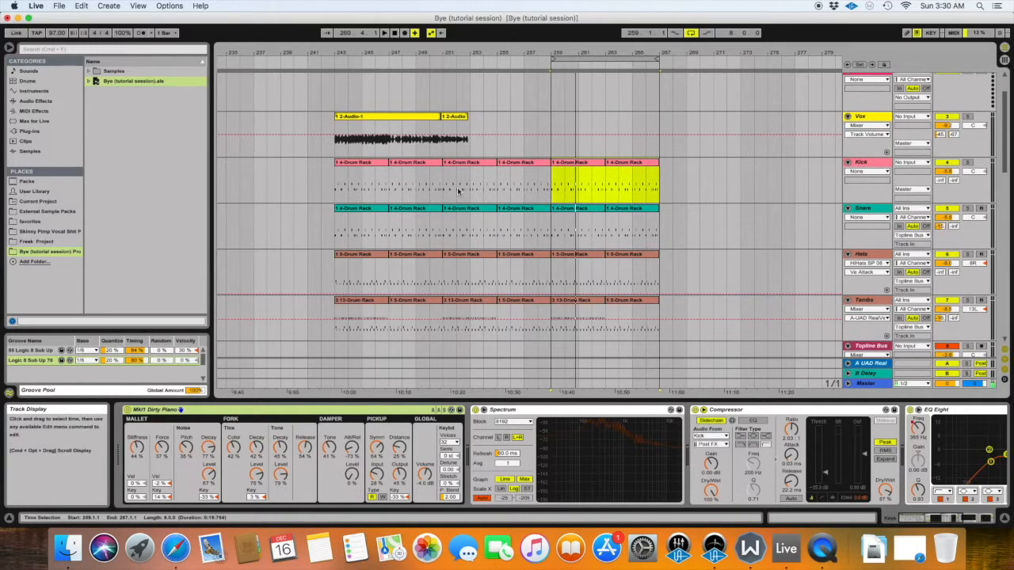
scroll(459, 190, "down", 10)
scroll(459, 190, "down", 5)
scroll(460, 191, "up", 15)
scroll(459, 190, "up", 4)
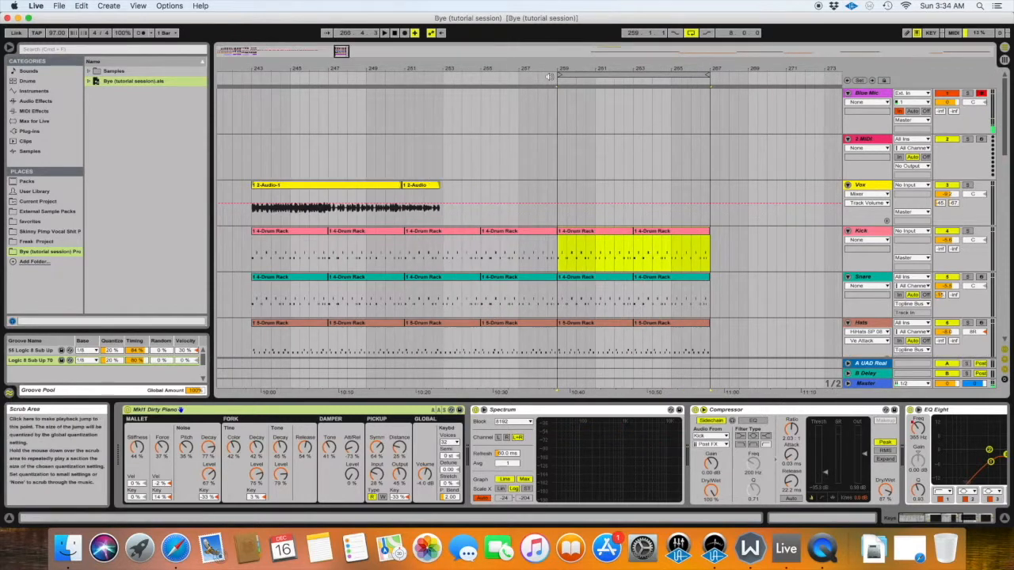
Step: Loop the full 24-bar section starting at bar 243 and start playback
key("super+a")
key("space")
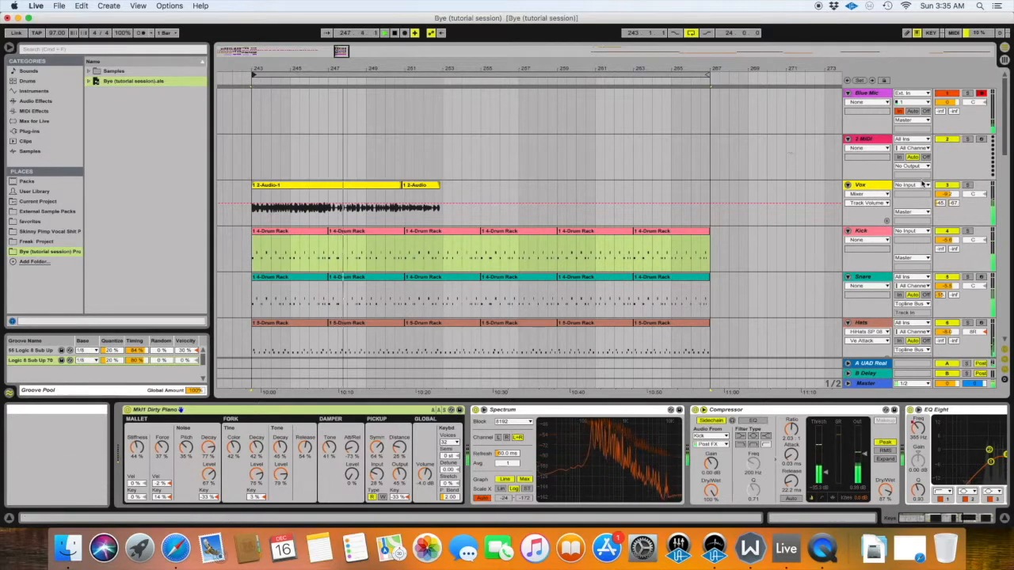
Step: Raise the vinyl crackle track's volume to about -19 dB while listening, and stop playback
scroll(885, 190, "down", 8)
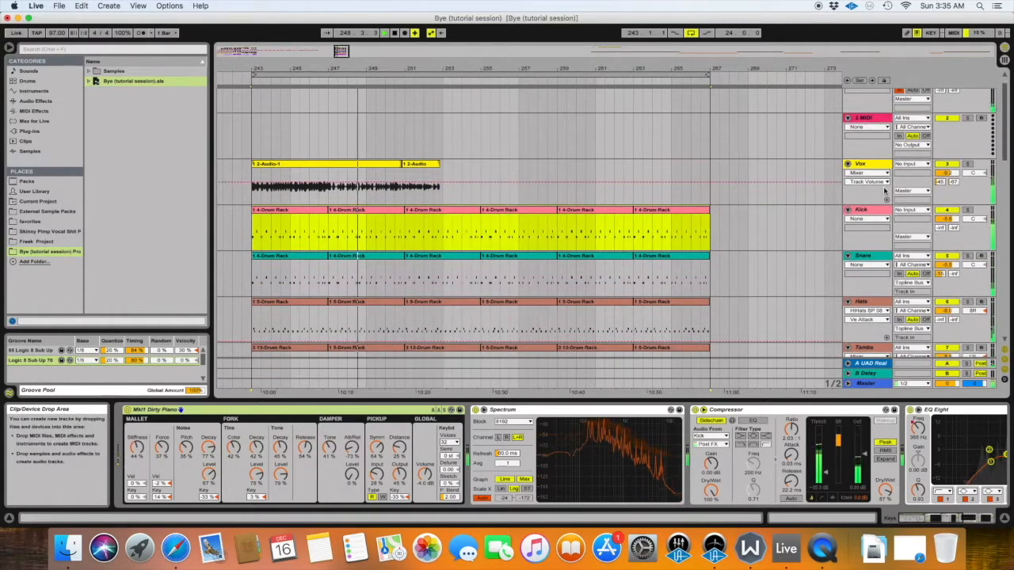
scroll(885, 190, "up", 2)
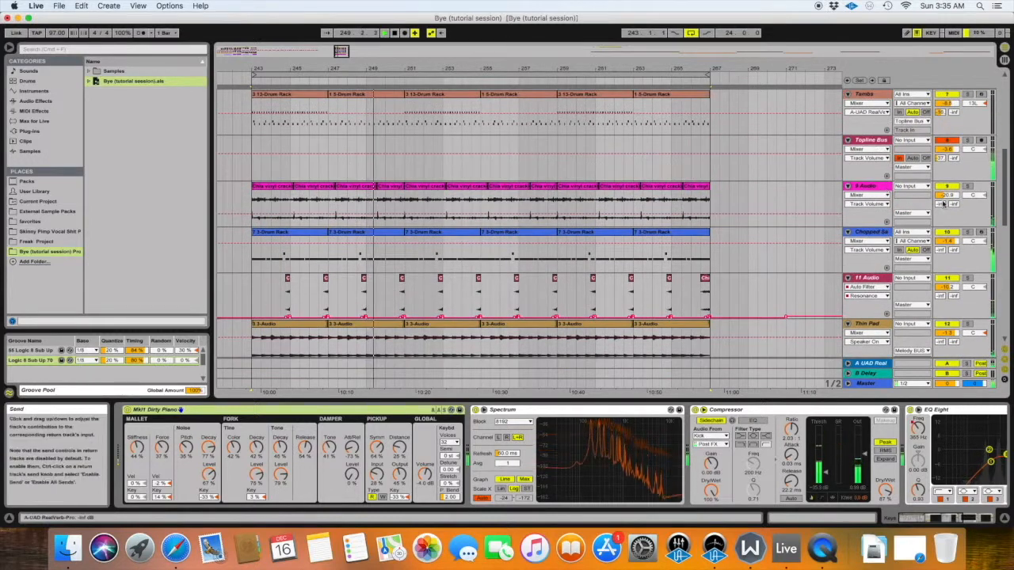
left_click_drag(947, 196, 947, 188)
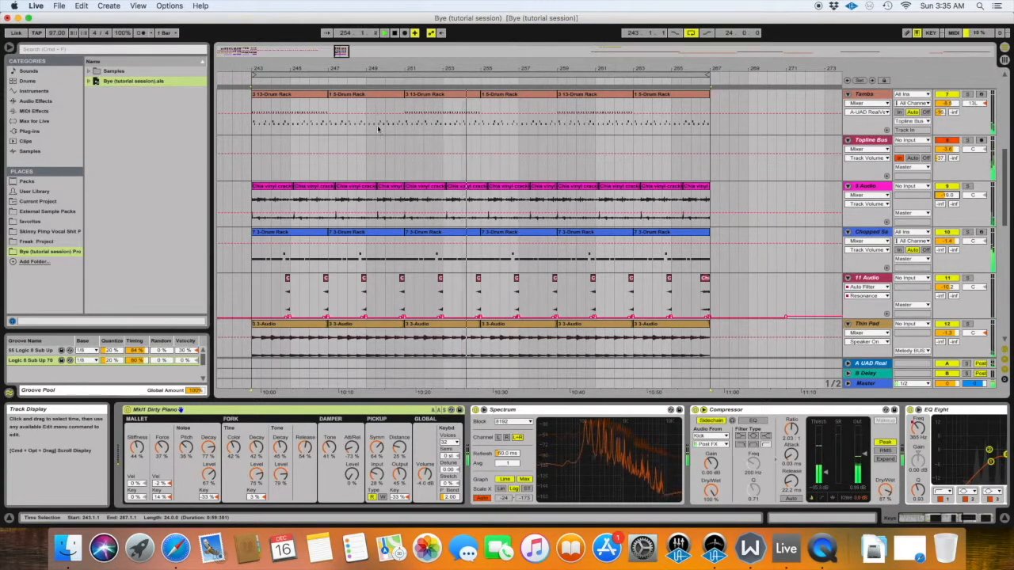
left_click(398, 36)
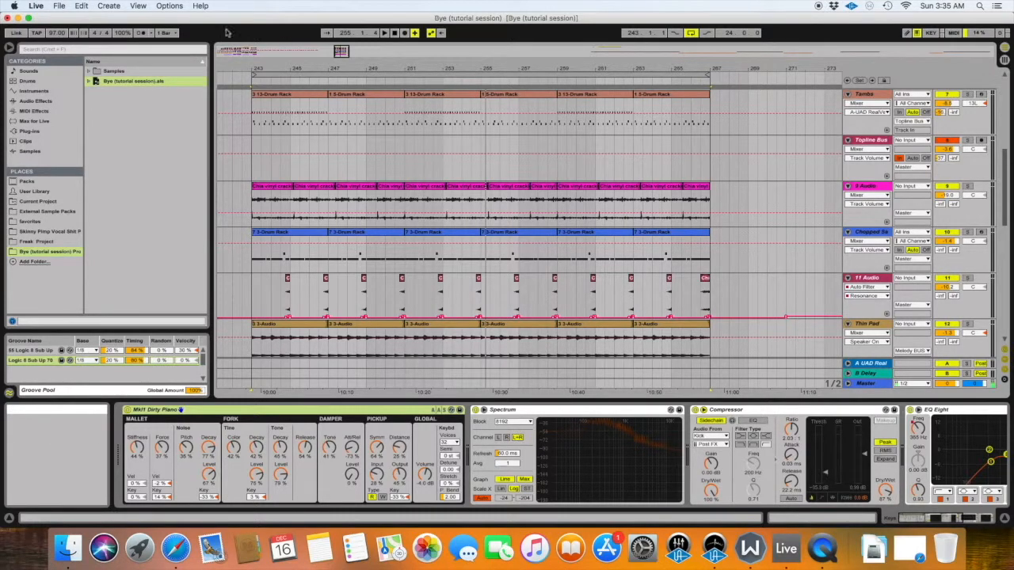
Step: Restart playback and set the song tempo to 90 BPM
left_click(386, 35)
left_click_drag(57, 34, 57, 41)
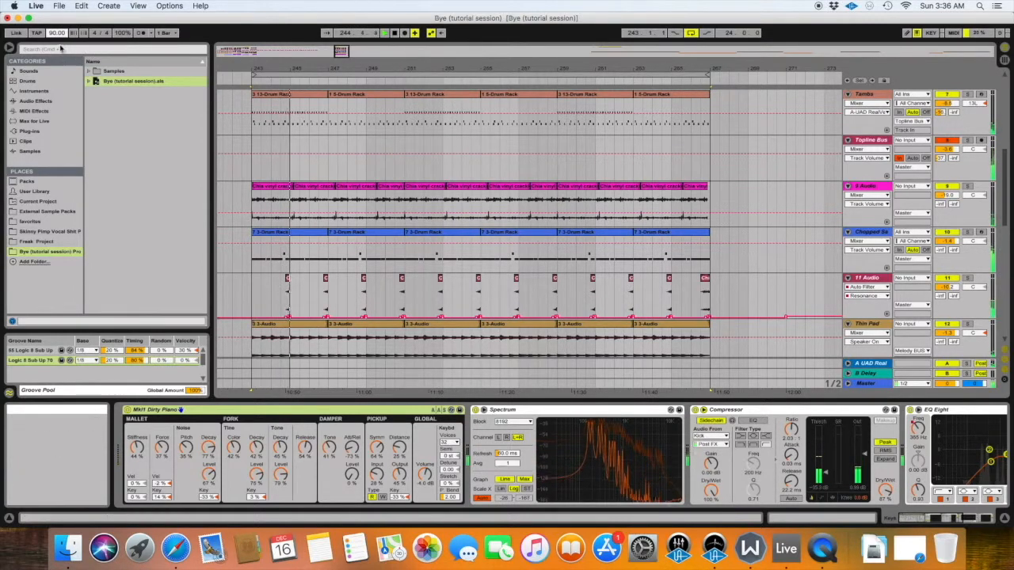
left_click_drag(55, 37, 56, 33)
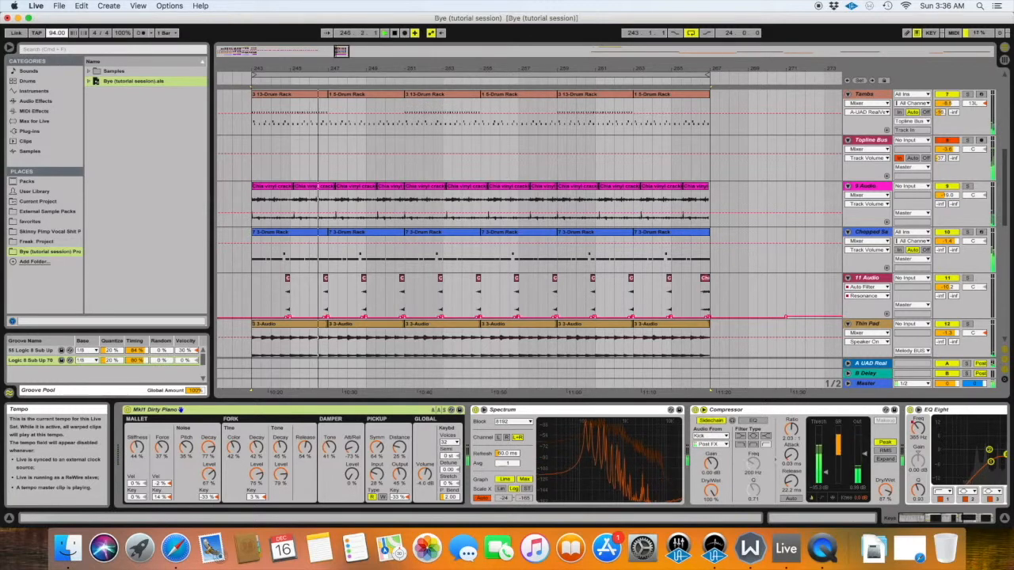
left_click_drag(55, 34, 55, 38)
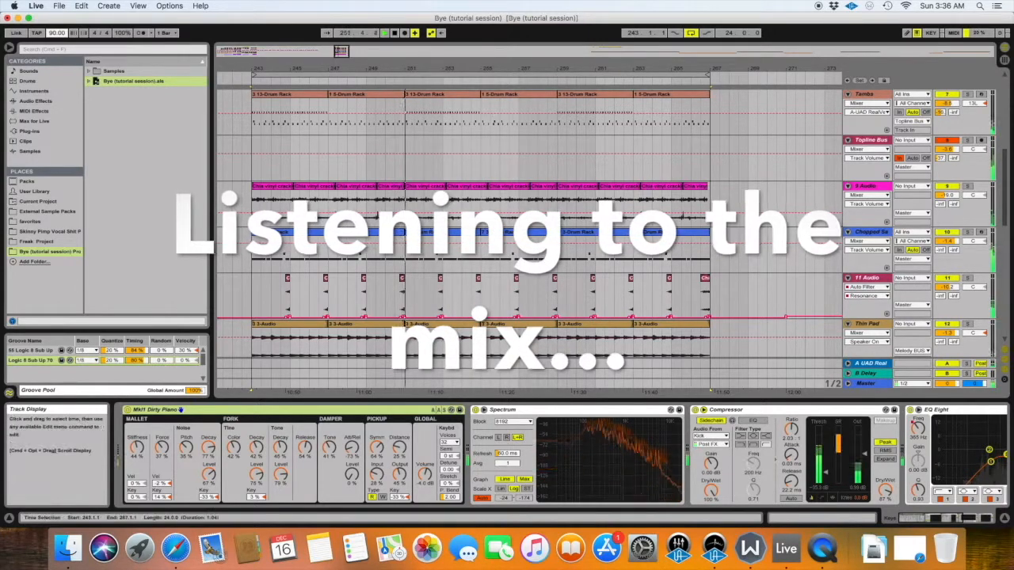
Step: Lower the Chopped Sample track's volume to -1.7 dB and briefly solo it while the mix plays
scroll(780, 209, "up", 5)
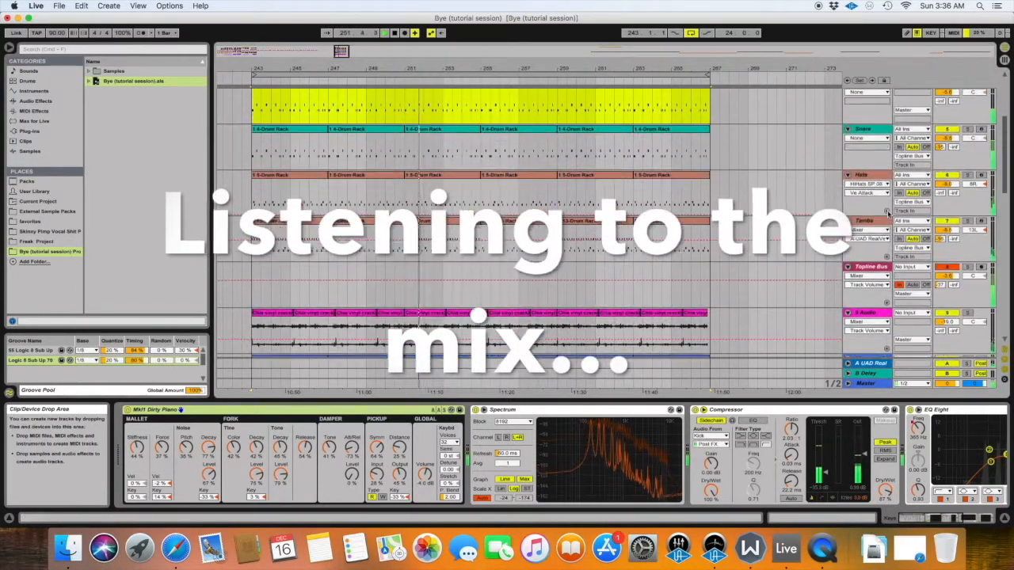
scroll(889, 213, "up", 2)
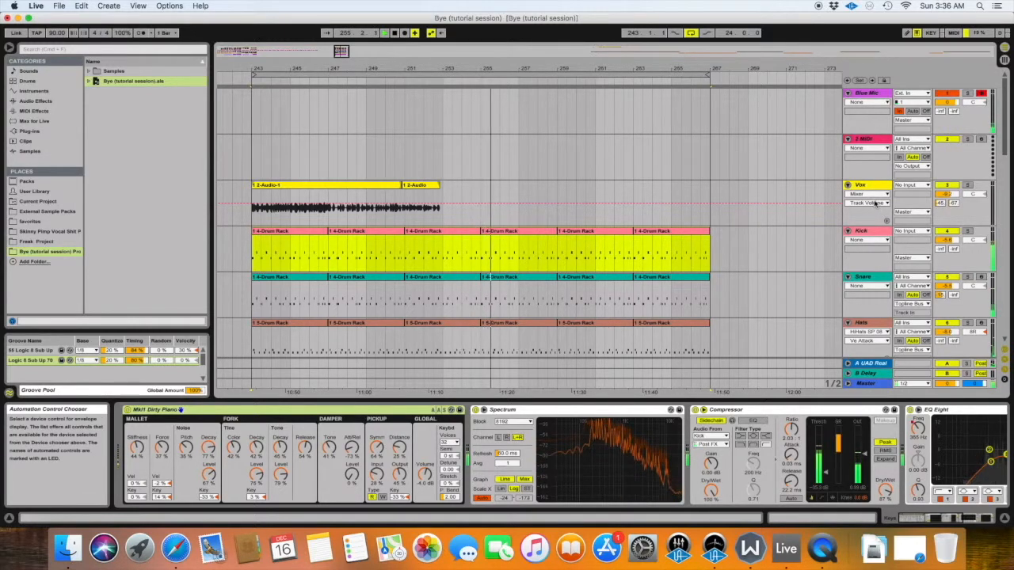
scroll(875, 203, "down", 3)
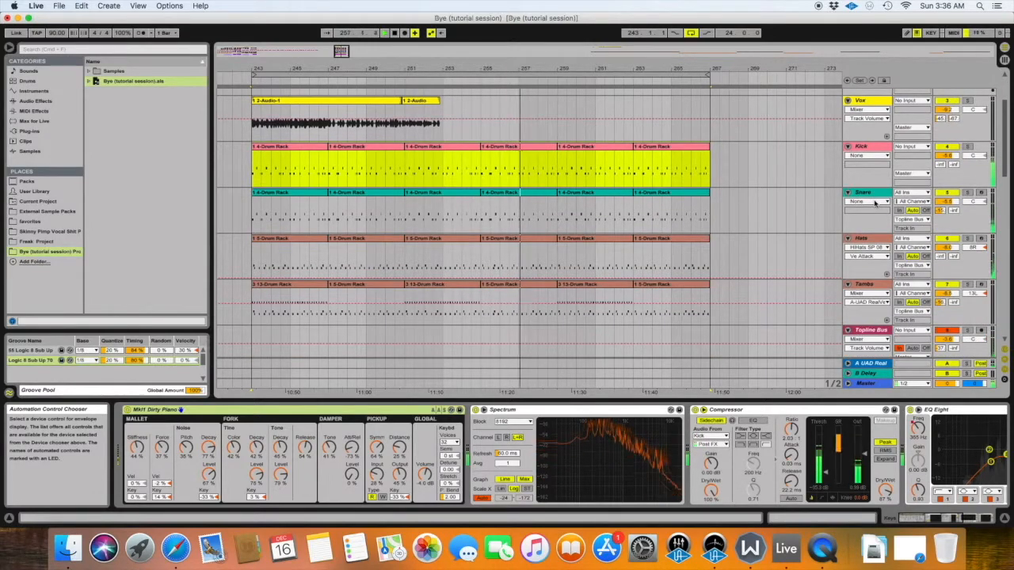
scroll(875, 203, "down", 1)
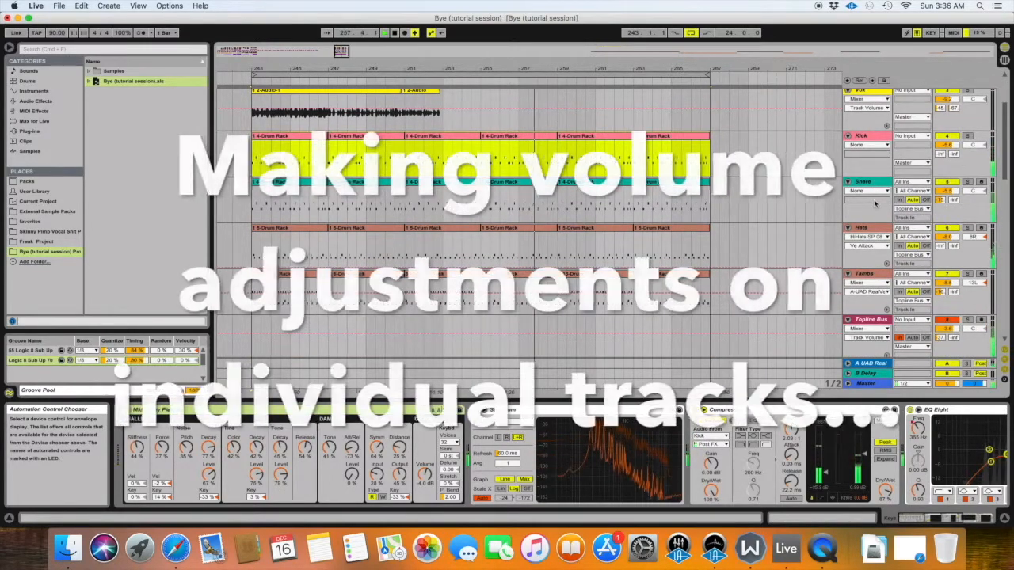
scroll(875, 203, "down", 6)
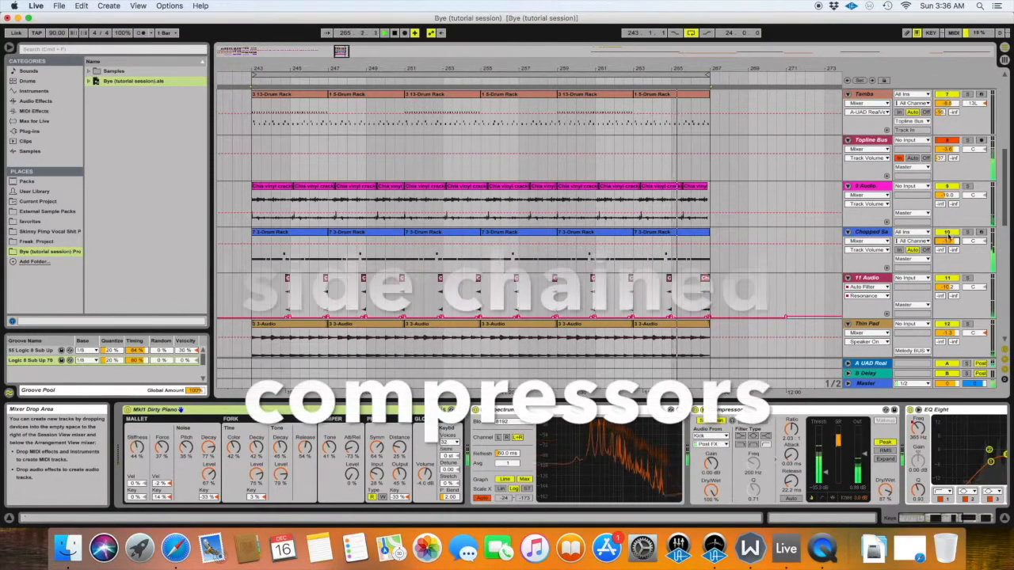
left_click(967, 233)
left_click(966, 233)
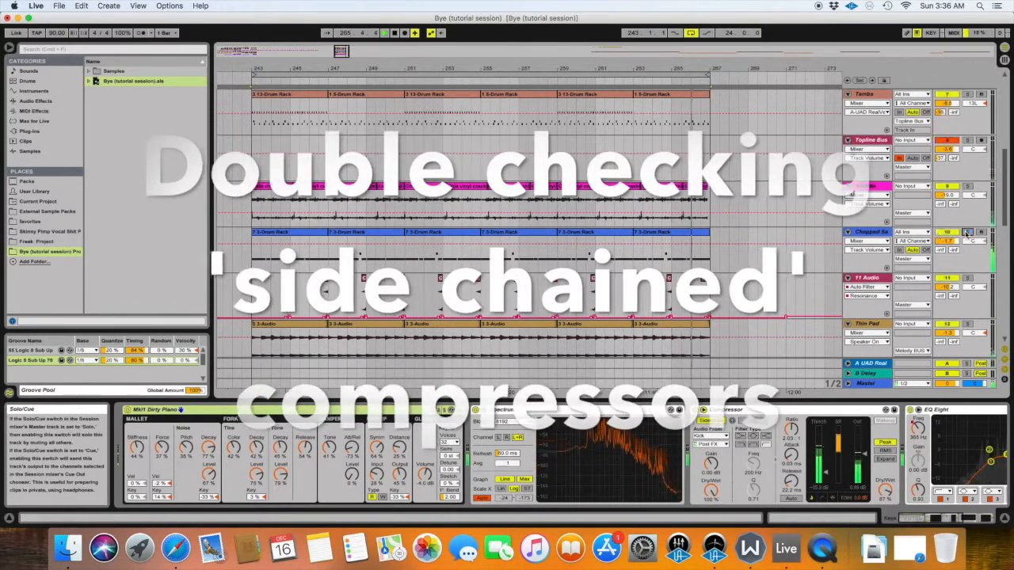
Step: Set the sidechain source of the Chopped Sample track's compressor to Kick and check the rest of its device chain
left_click(878, 233)
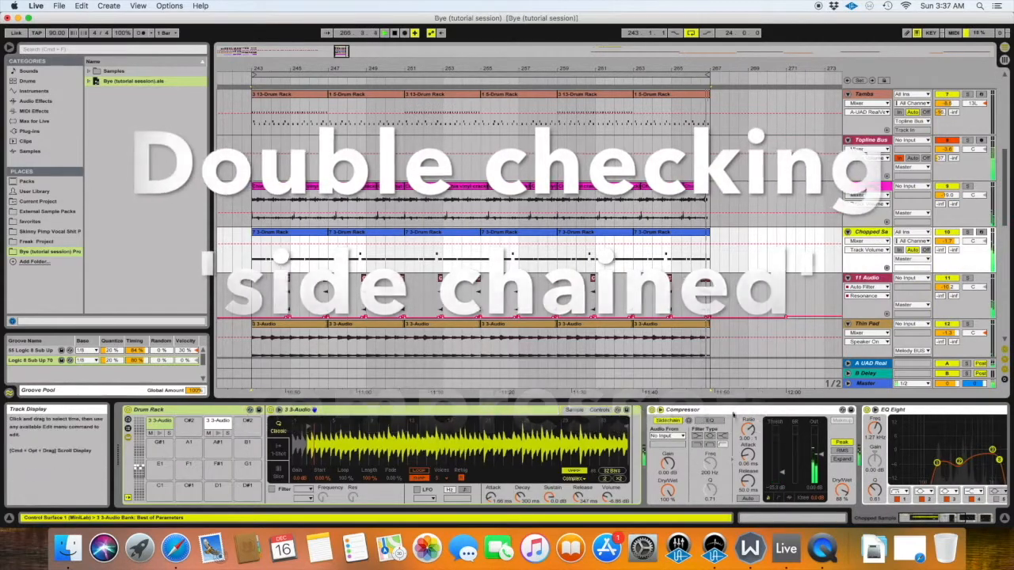
left_click(667, 436)
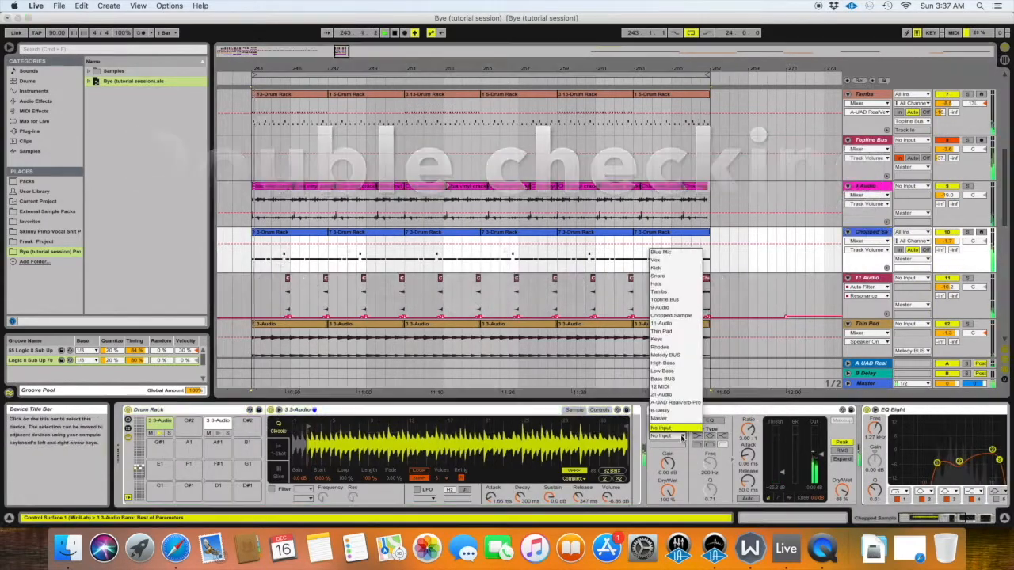
left_click(664, 269)
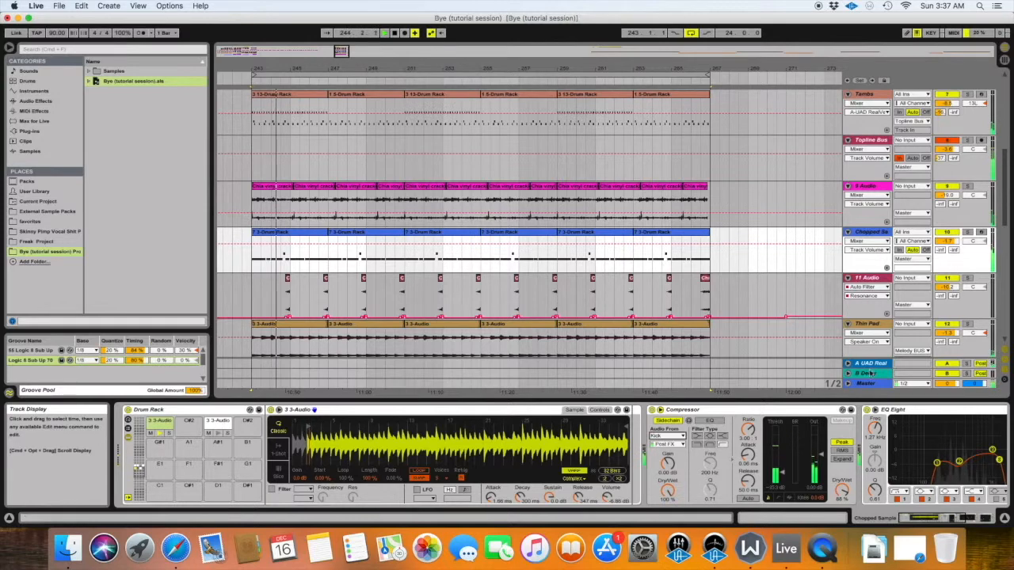
scroll(871, 440, "right", 5)
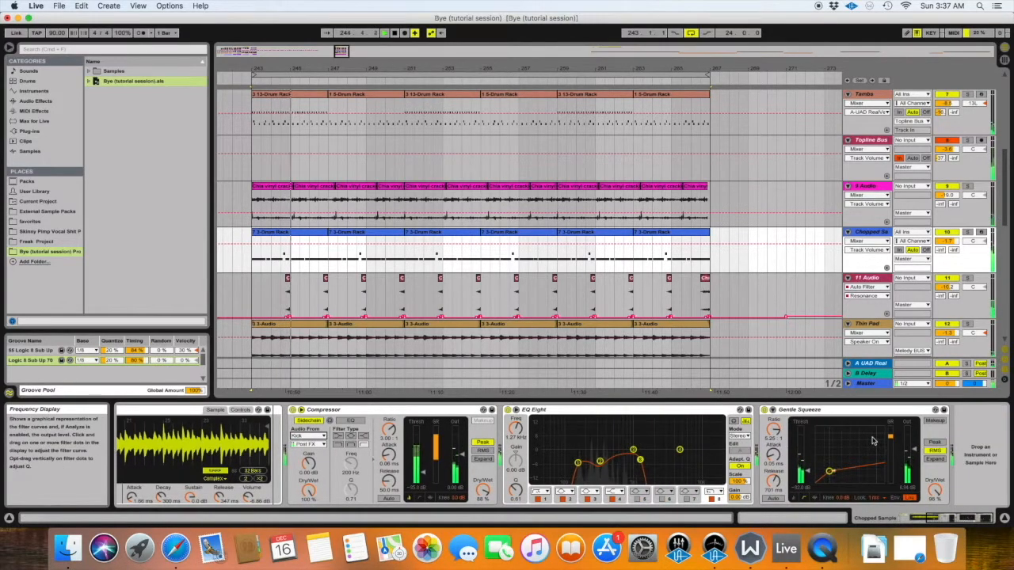
Step: Check the effect devices on the 11 Audio and Melody BUS tracks
scroll(863, 272, "down", 1)
left_click(864, 271)
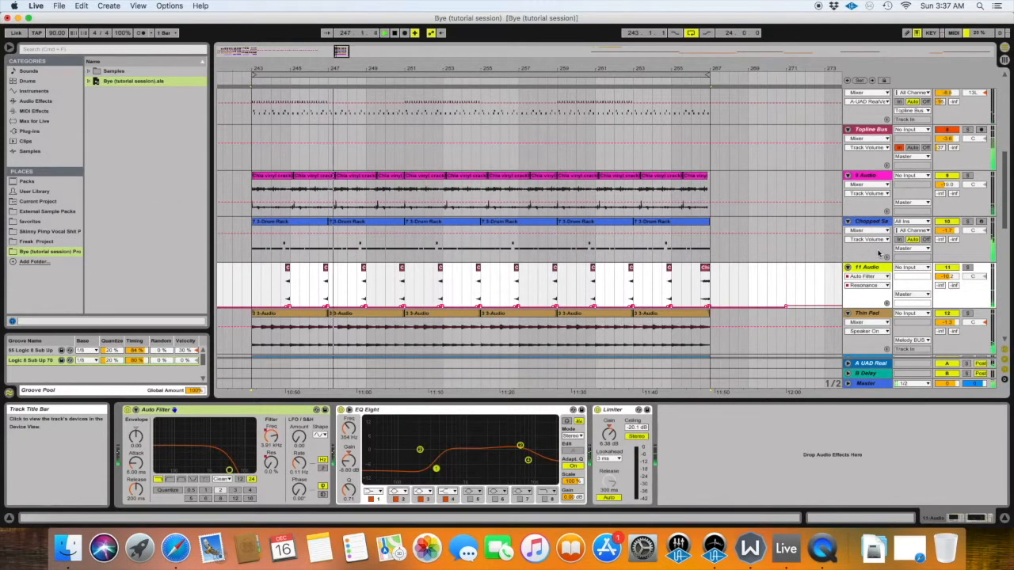
scroll(879, 261, "down", 5)
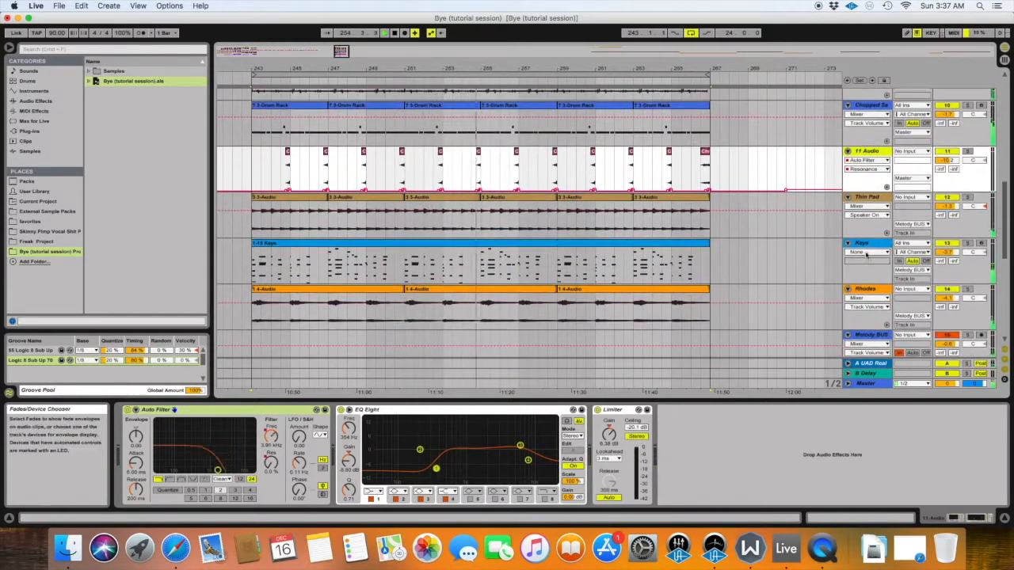
scroll(883, 270, "down", 3)
left_click(882, 272)
scroll(878, 285, "down", 2)
scroll(875, 294, "down", 10)
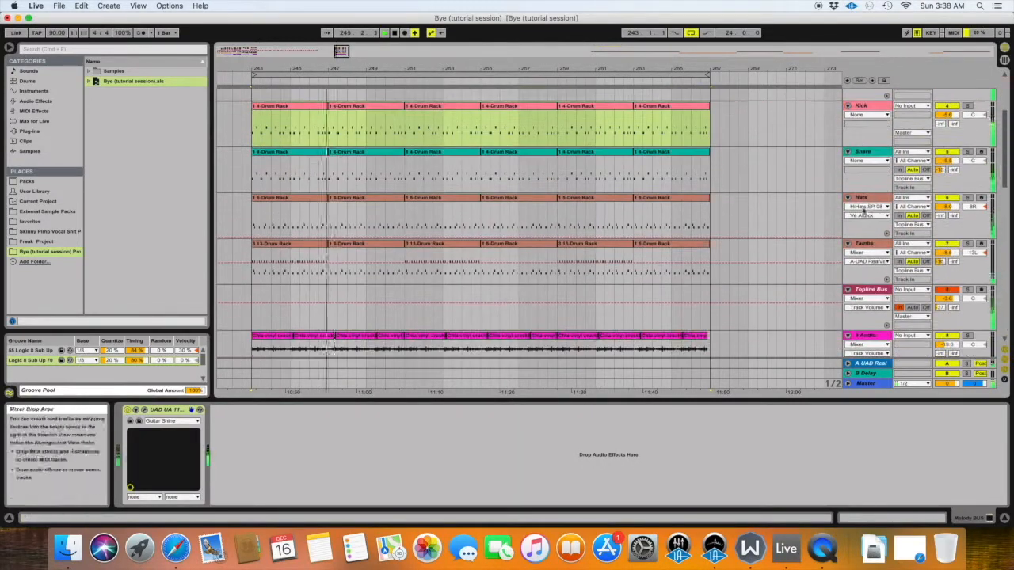
Step: Show the Hats track's devices and look through the tracks below it down to the bass tracks
left_click(931, 245)
scroll(950, 233, "down", 3)
scroll(980, 220, "down", 2)
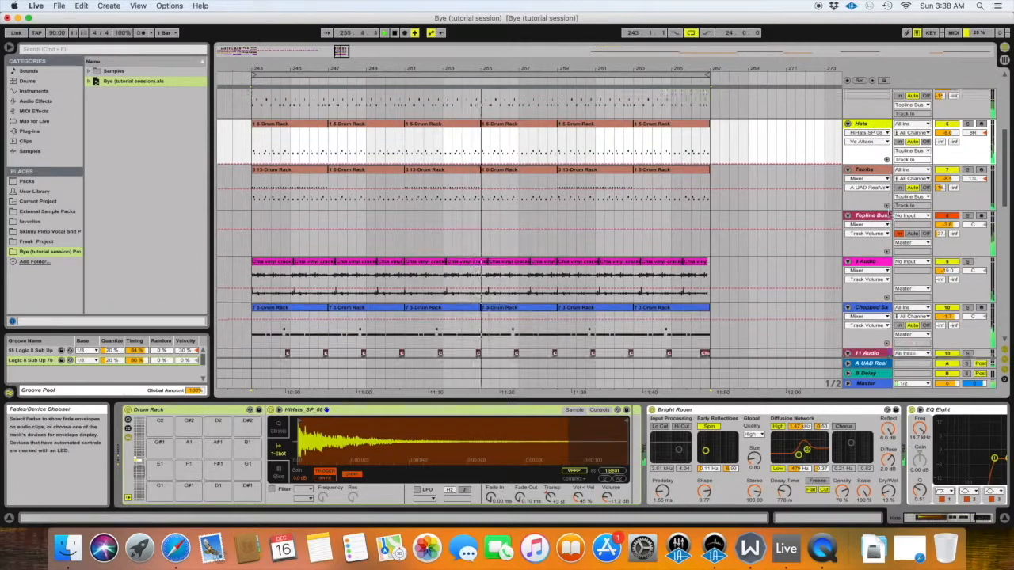
scroll(887, 167, "down", 8)
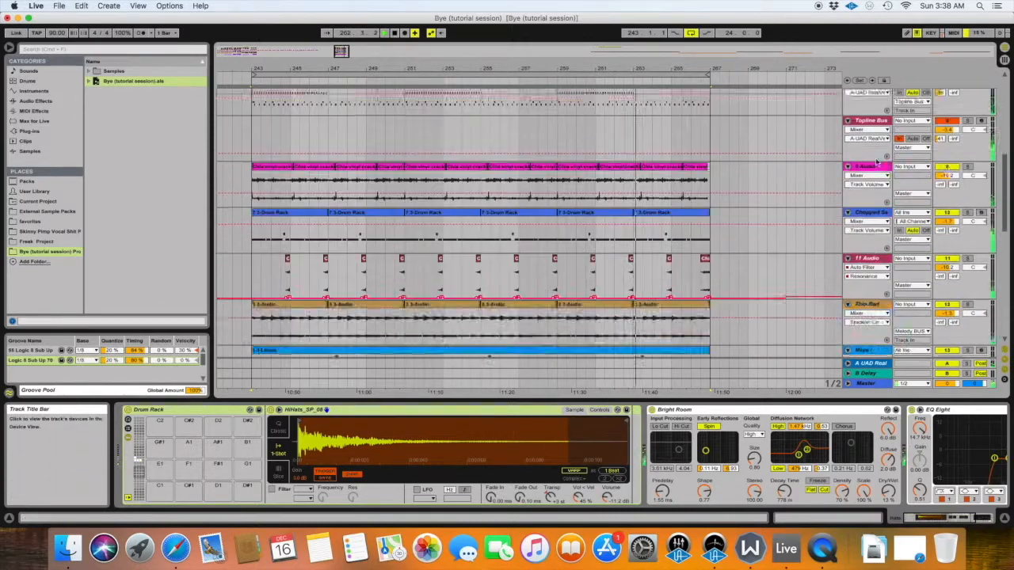
scroll(795, 231, "down", 8)
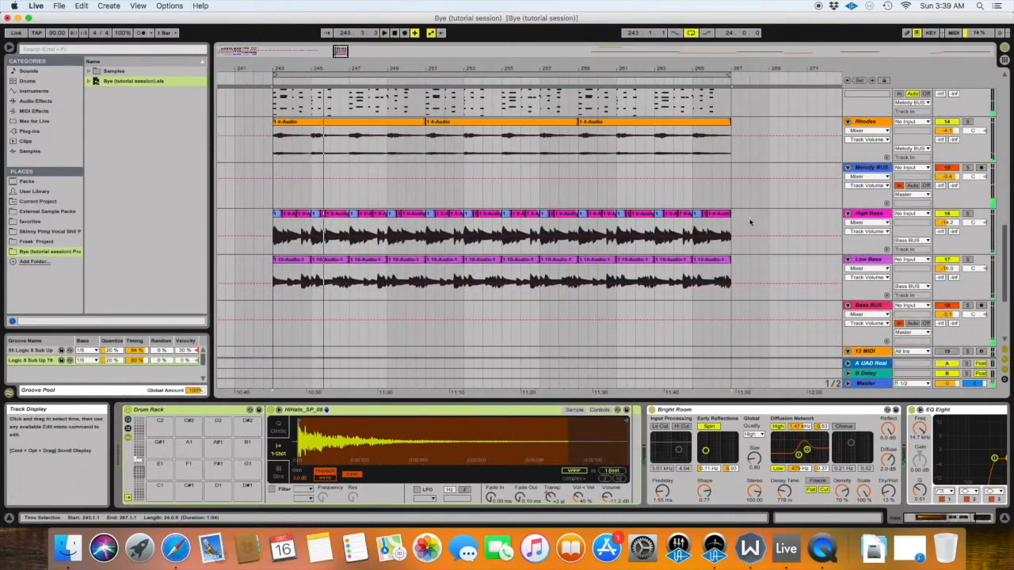
Step: Review the whole arrangement, examining the vocal, drum, sample, melody and bass tracks and their volume levels
scroll(691, 198, "up", 18)
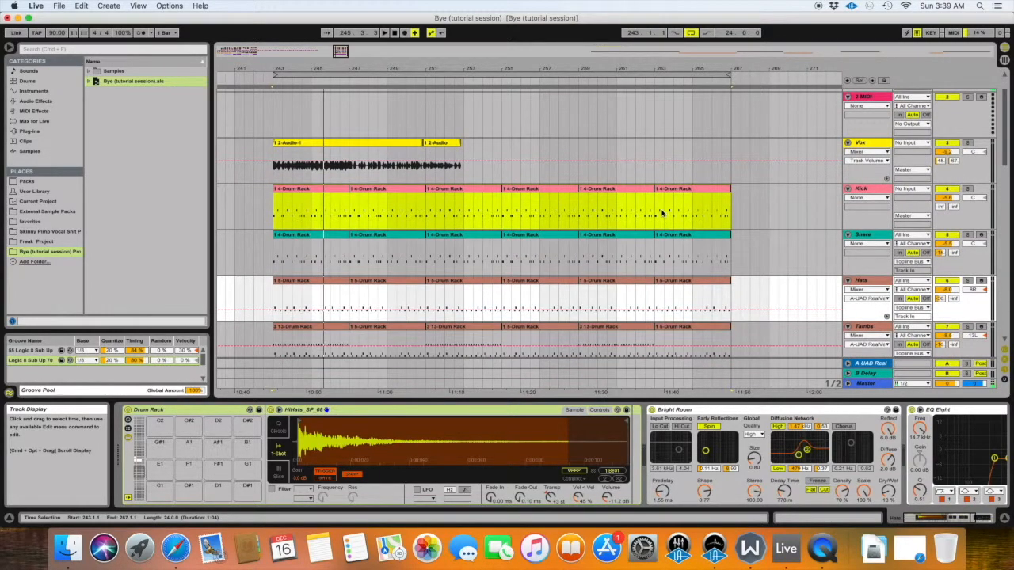
scroll(663, 213, "left", 2)
scroll(662, 213, "down", 3)
scroll(662, 213, "up", 3)
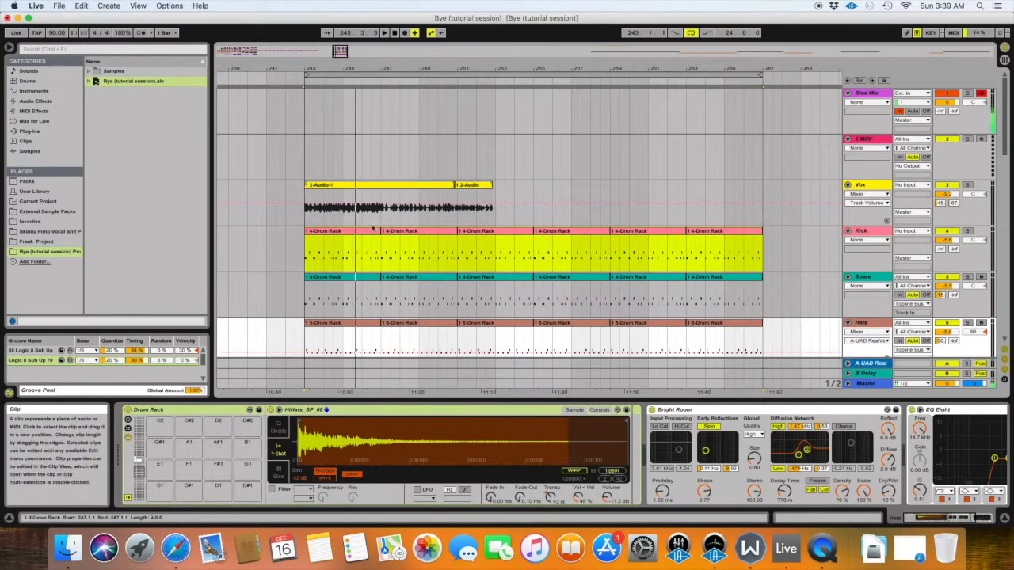
scroll(881, 270, "down", 3)
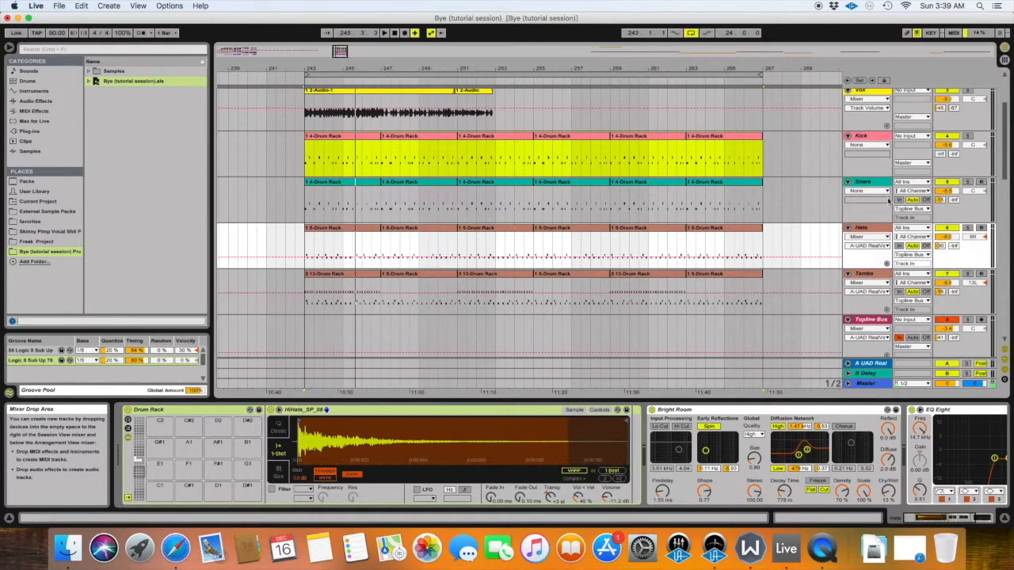
scroll(790, 269, "down", 5)
scroll(789, 270, "up", 2)
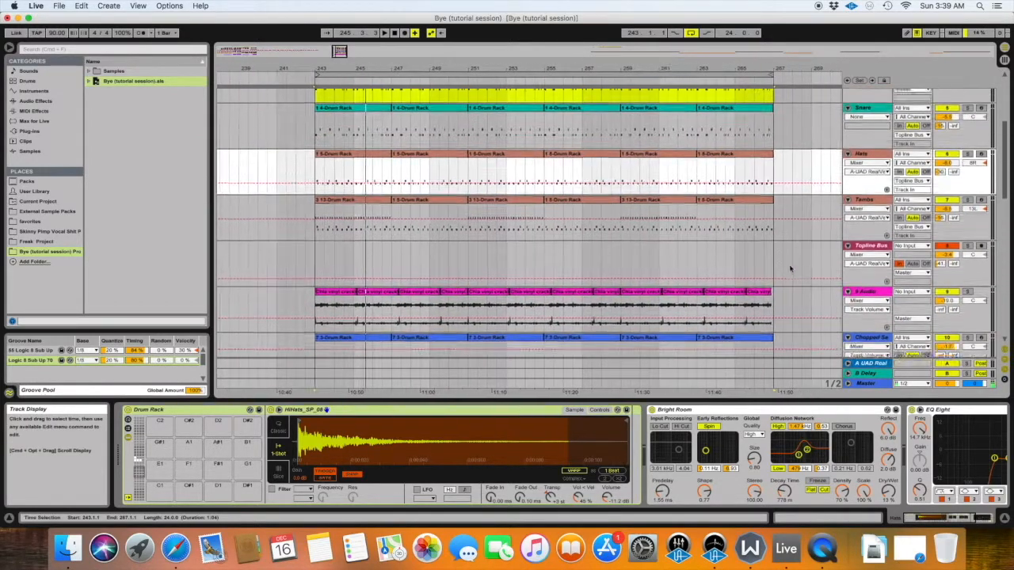
scroll(790, 269, "down", 1)
scroll(827, 265, "down", 10)
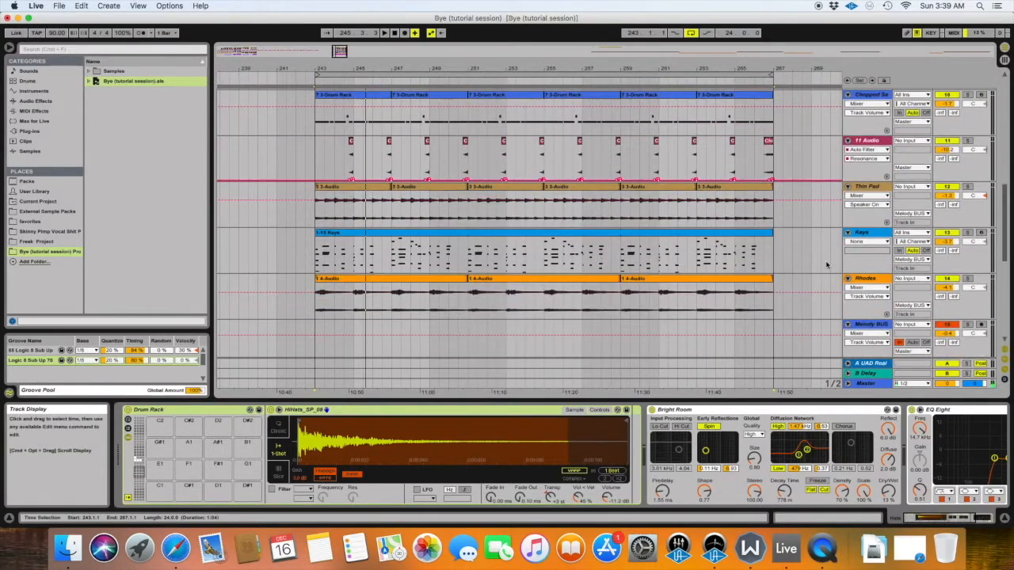
scroll(826, 265, "up", 5)
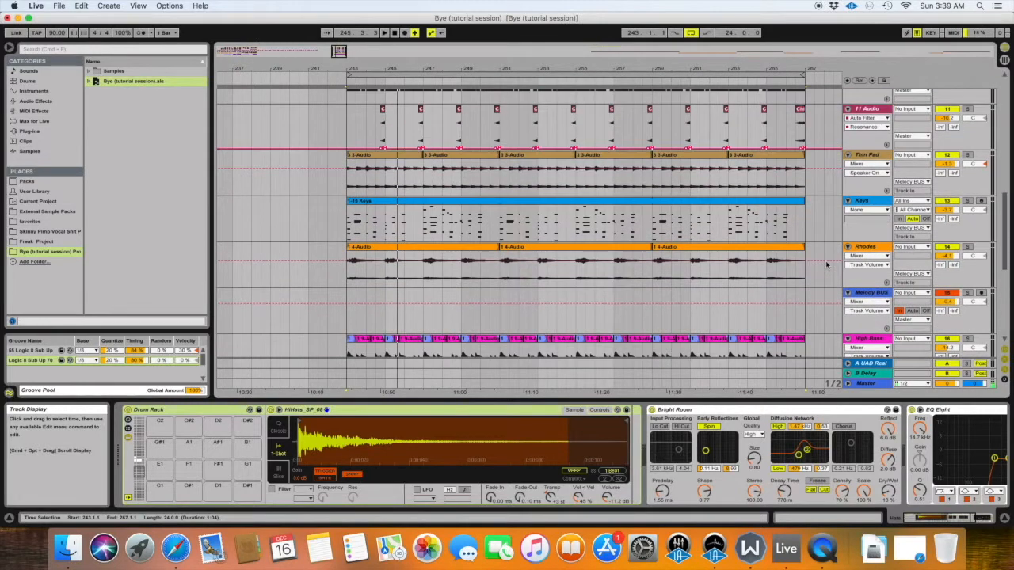
scroll(716, 252, "down", 8)
scroll(713, 253, "up", 10)
scroll(709, 252, "up", 8)
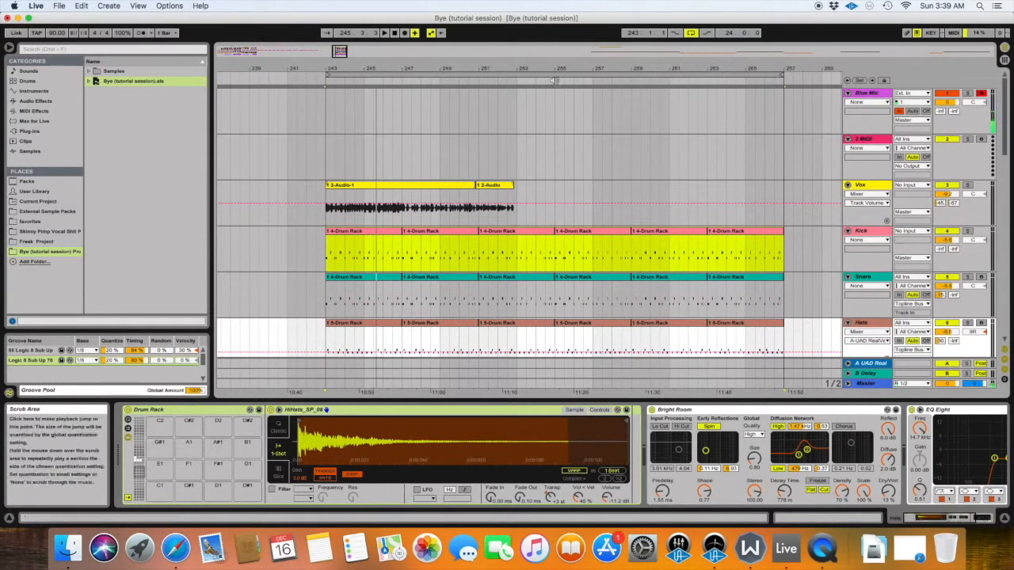
Step: Play the section and solo the Kick, Snare, Chopped Sample and Rhodes tracks to hear them together
scroll(816, 182, "down", 3)
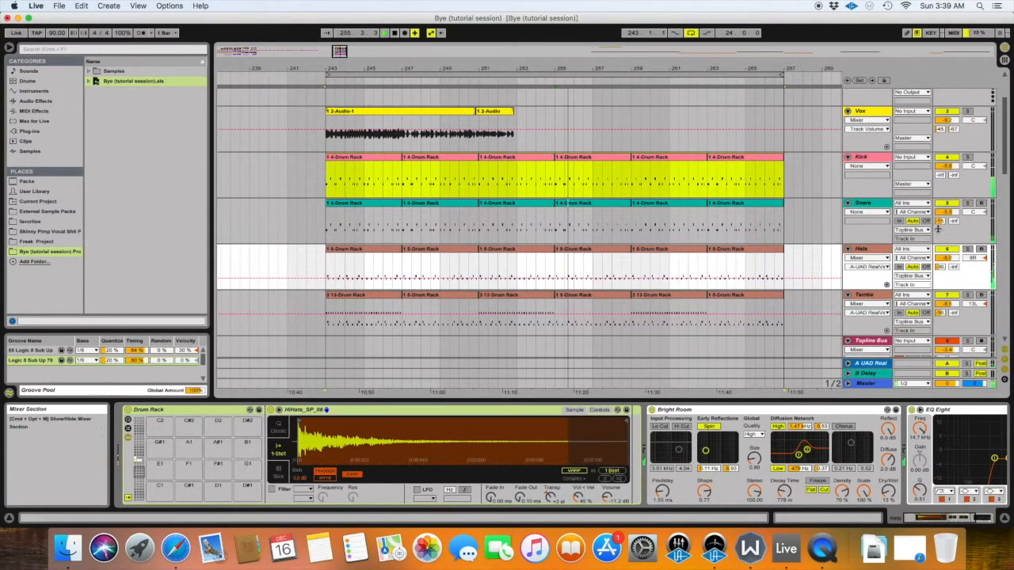
left_click(971, 158)
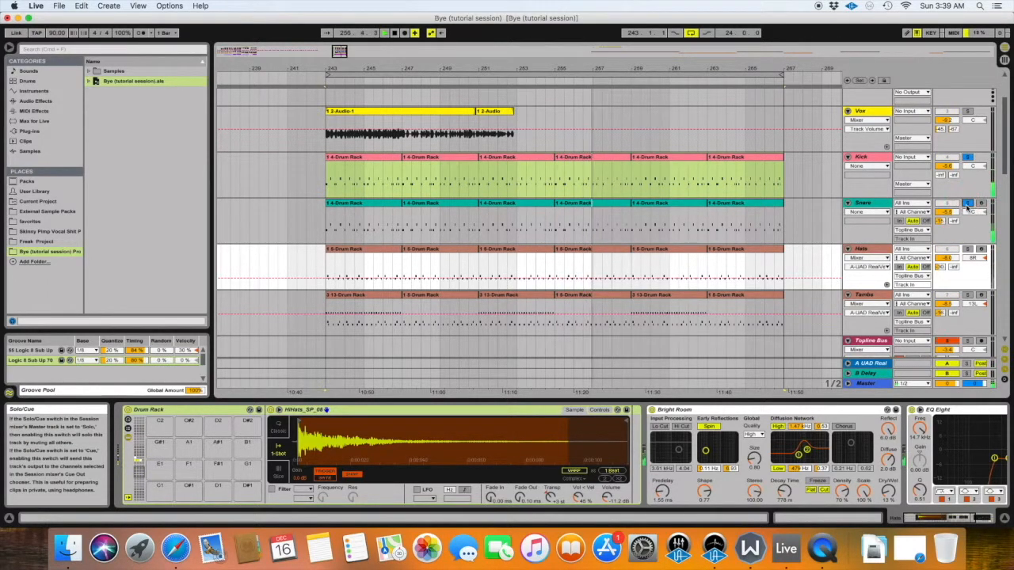
scroll(967, 207, "down", 10)
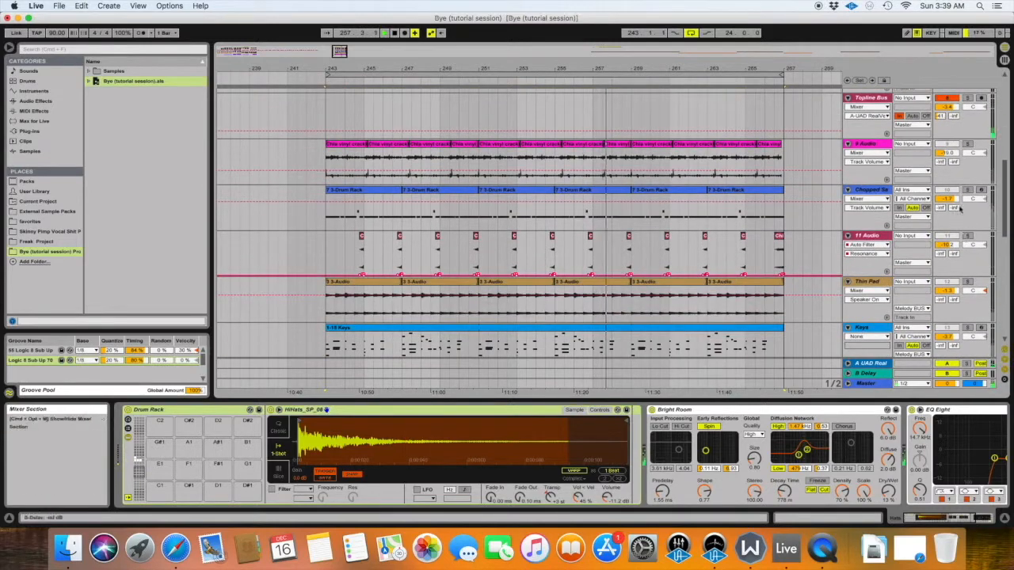
scroll(960, 208, "down", 3)
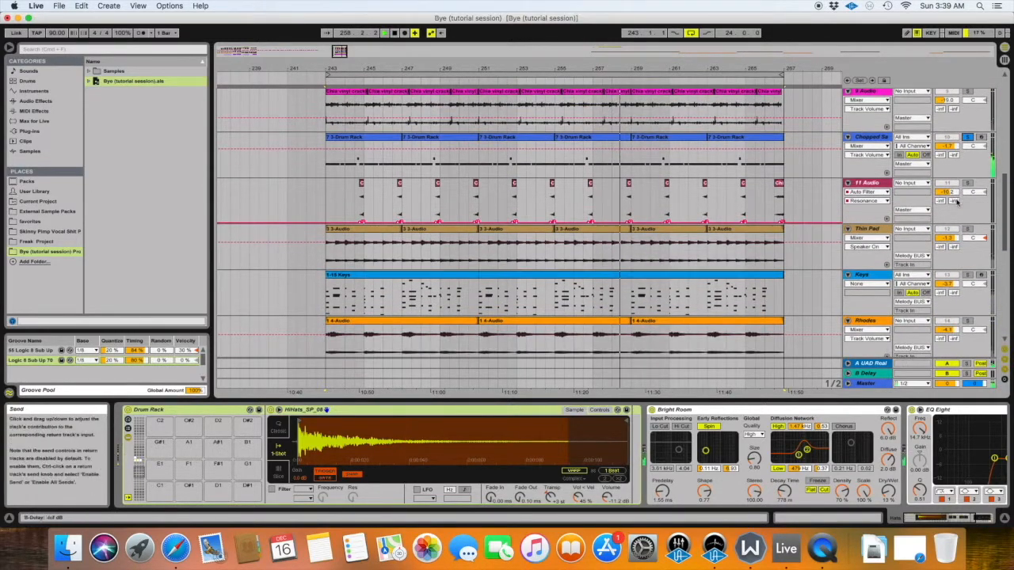
scroll(959, 208, "down", 5)
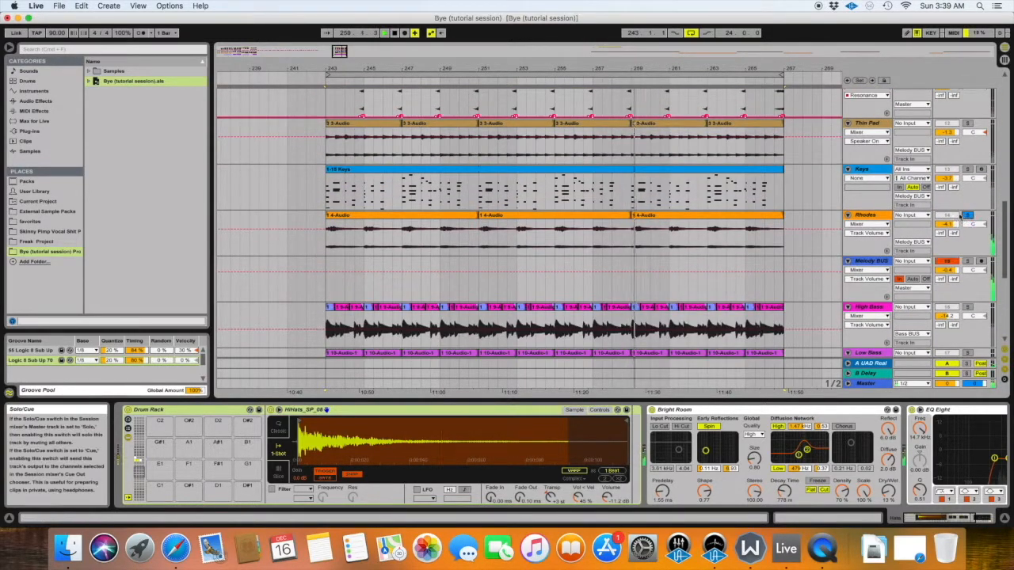
scroll(960, 212, "up", 5)
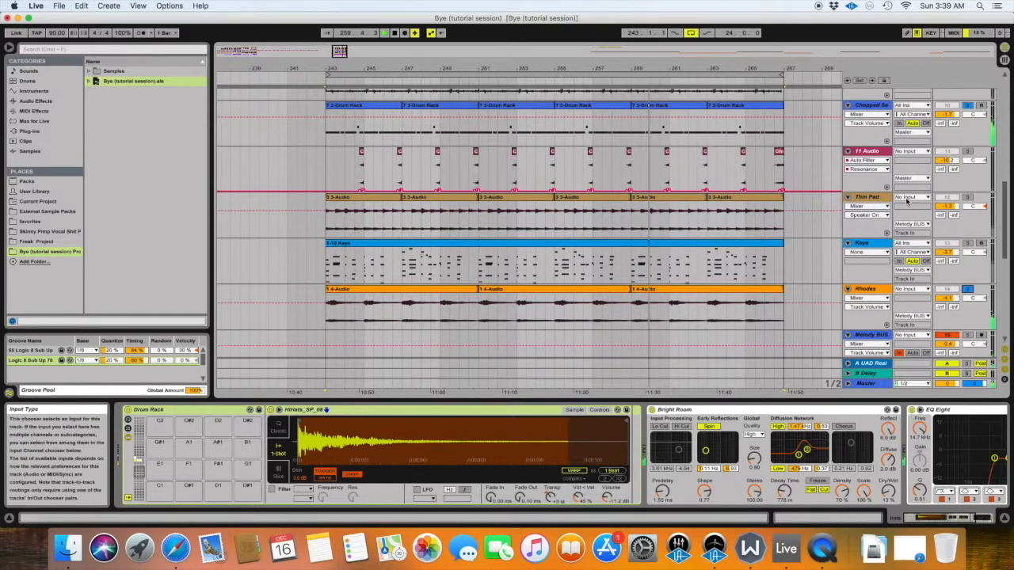
Step: Add the 9 Audio, 11 Audio and Thin Pad tracks to the soloed group while auditioning the mix
scroll(907, 202, "down", 3)
scroll(907, 202, "up", 8)
scroll(919, 214, "down", 6)
scroll(937, 226, "down", 2)
scroll(911, 229, "up", 4)
scroll(910, 230, "up", 5)
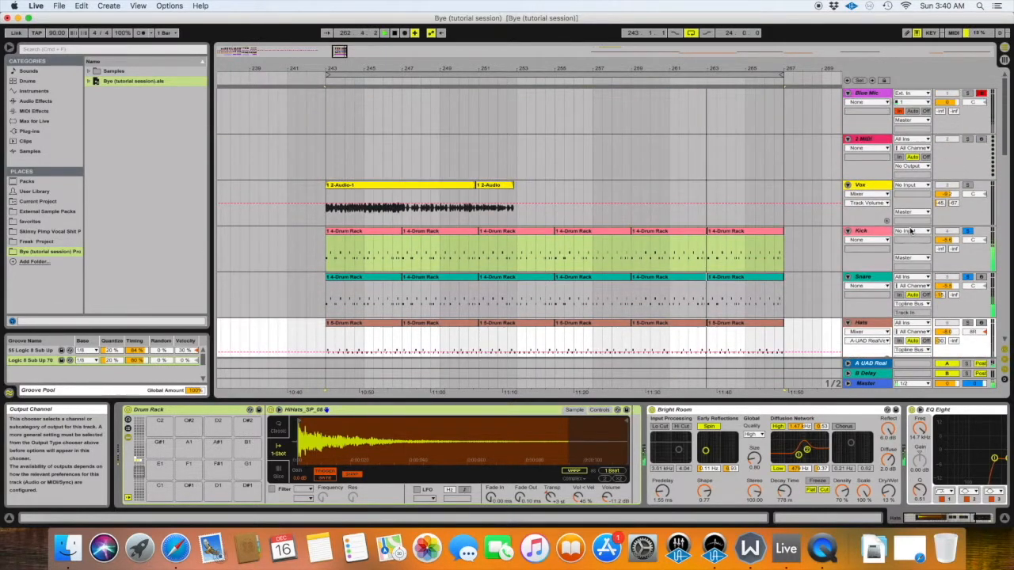
scroll(950, 242, "down", 6)
scroll(964, 214, "down", 5)
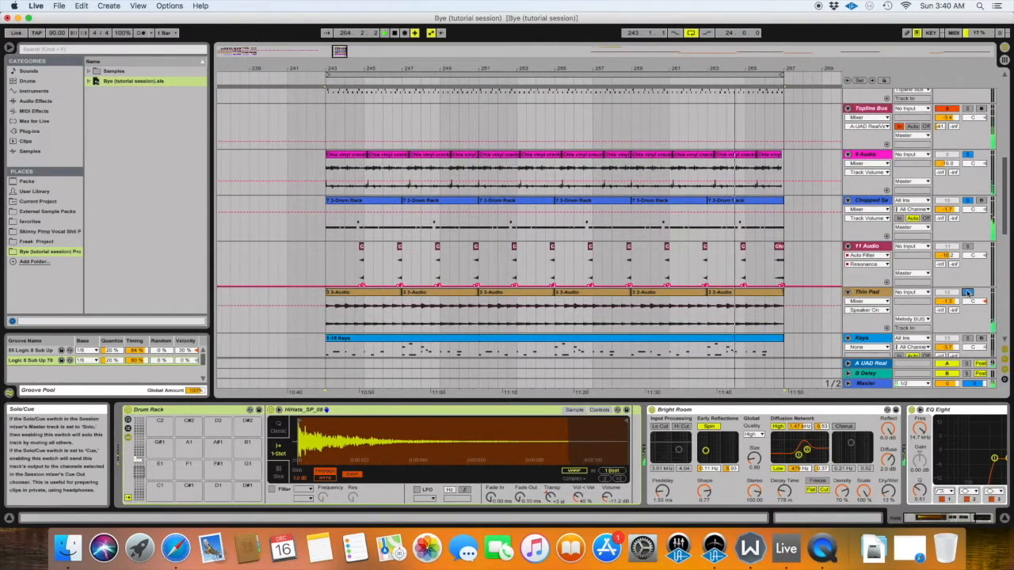
scroll(886, 240, "up", 3)
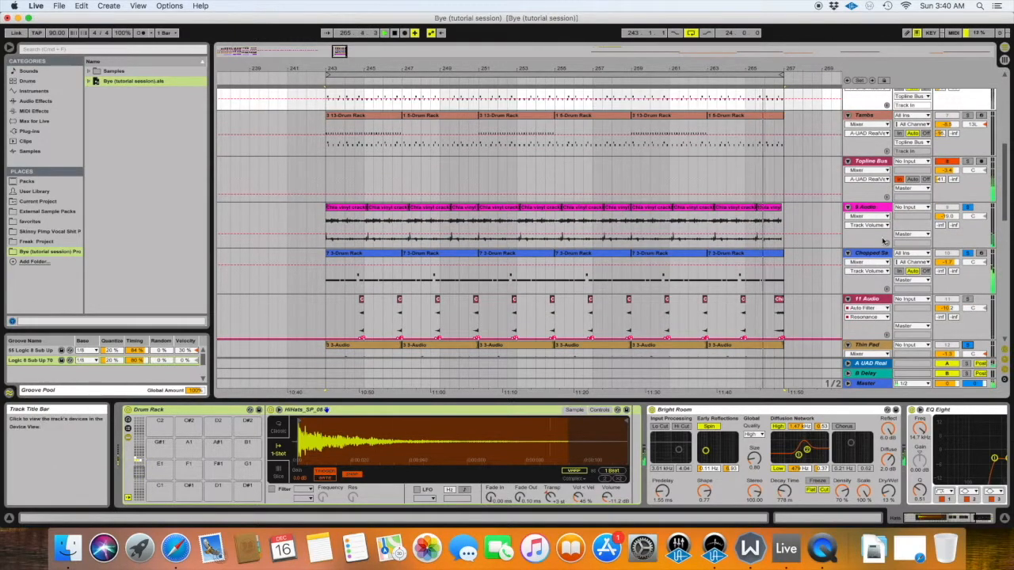
Step: Take the Chopped Sample, Snare and Kick tracks out of solo
scroll(911, 242, "down", 1)
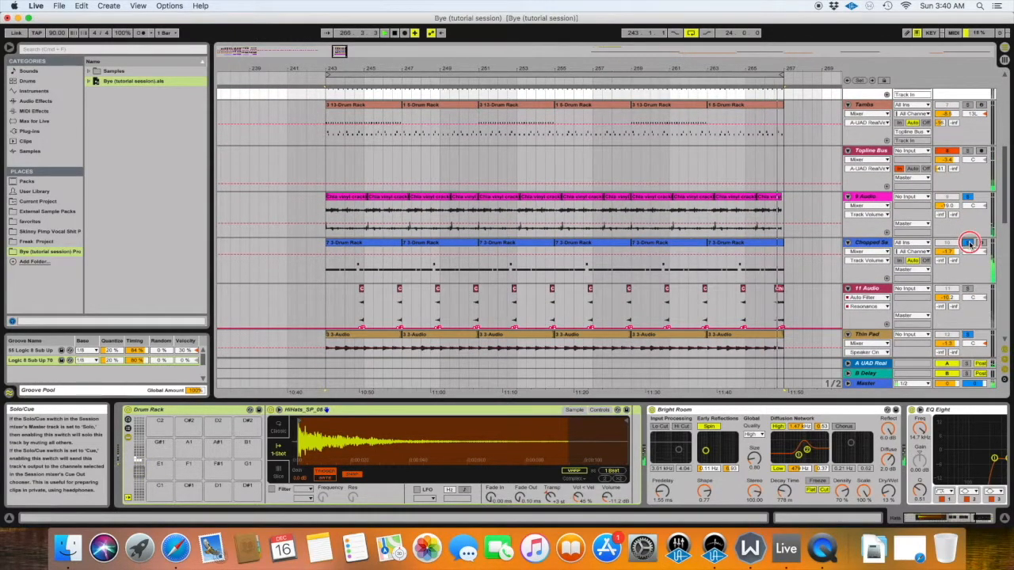
scroll(926, 230, "up", 6)
scroll(927, 230, "up", 4)
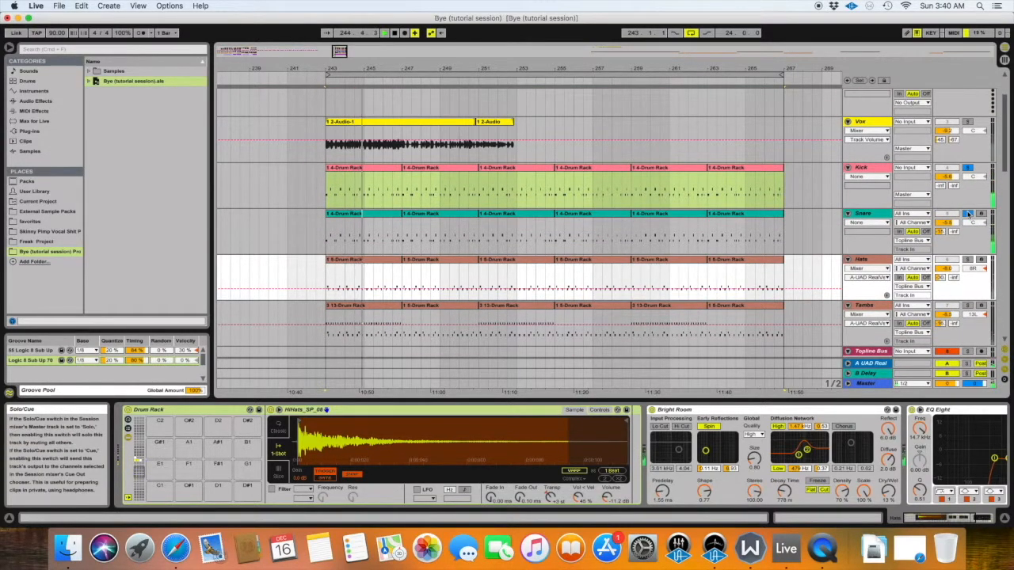
left_click(968, 214)
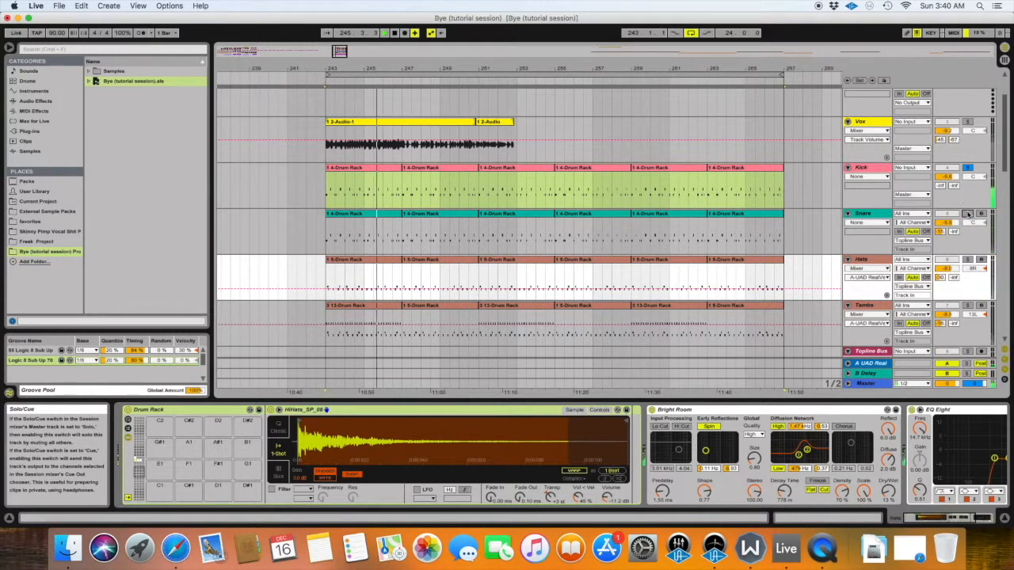
left_click(968, 168)
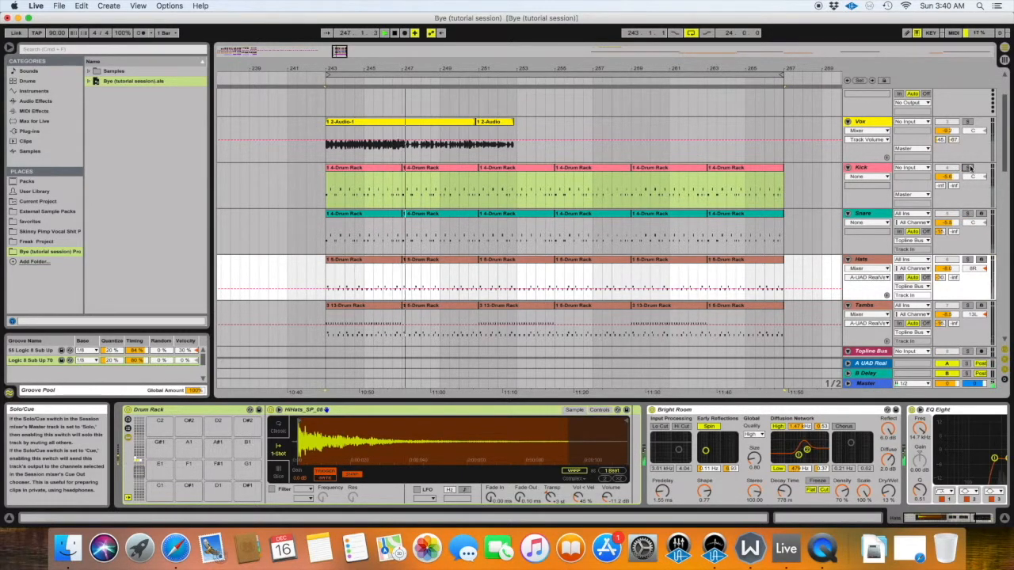
Step: Listen to the remaining soloed sample and melody tracks and solo the Keys track along with them
scroll(861, 232, "down", 8)
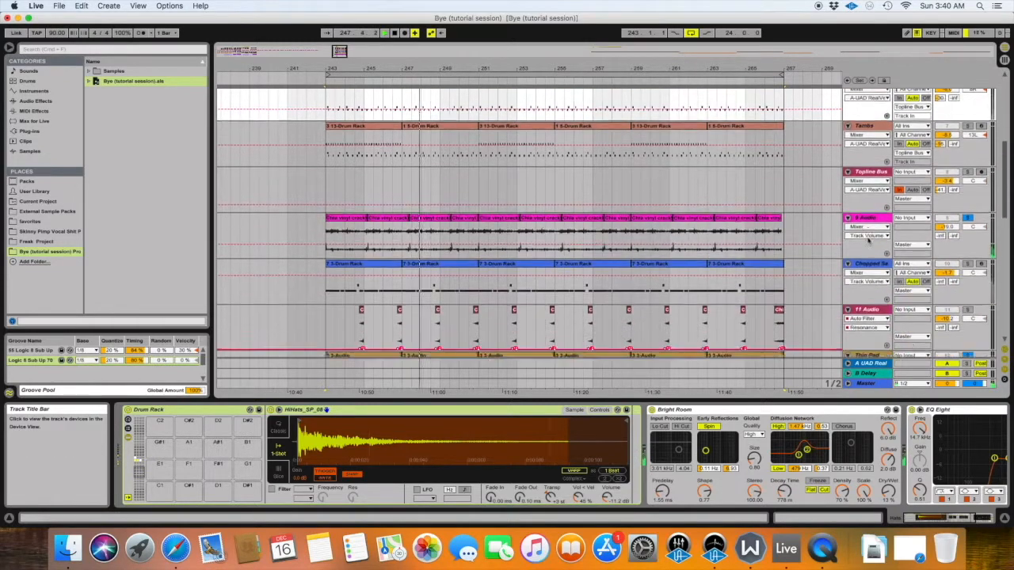
scroll(868, 239, "down", 2)
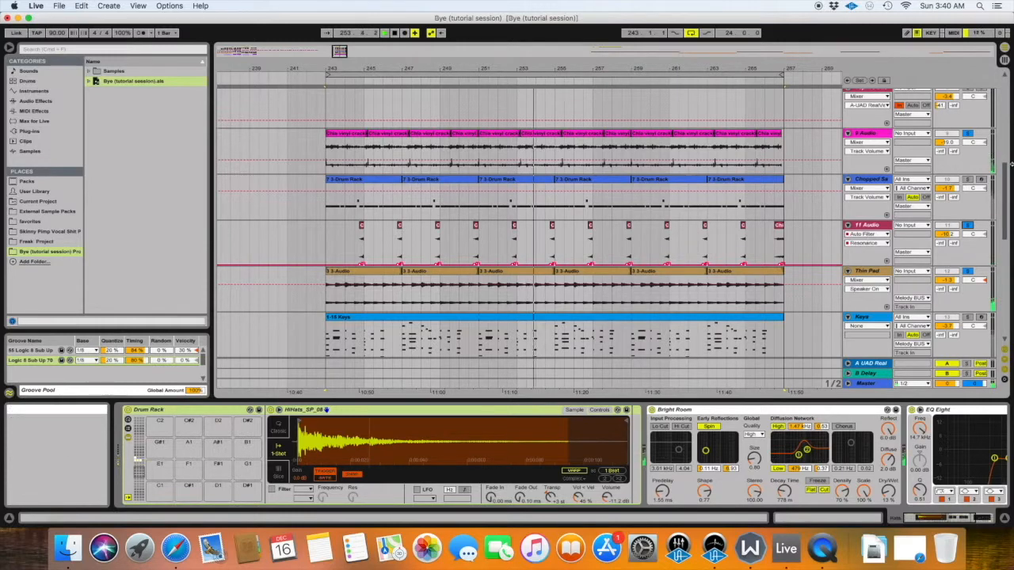
scroll(902, 174, "down", 3)
scroll(902, 175, "down", 5)
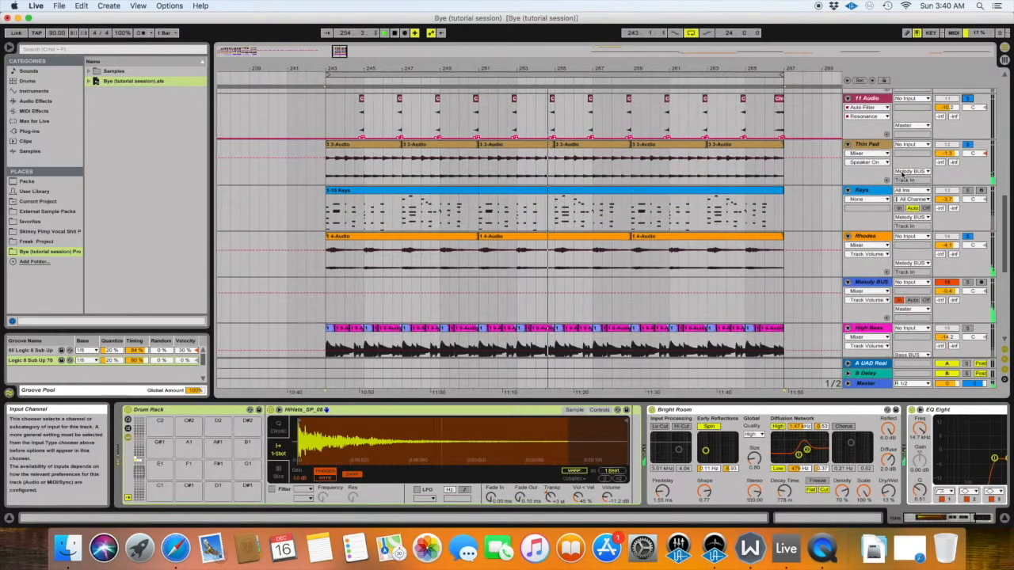
left_click(967, 191)
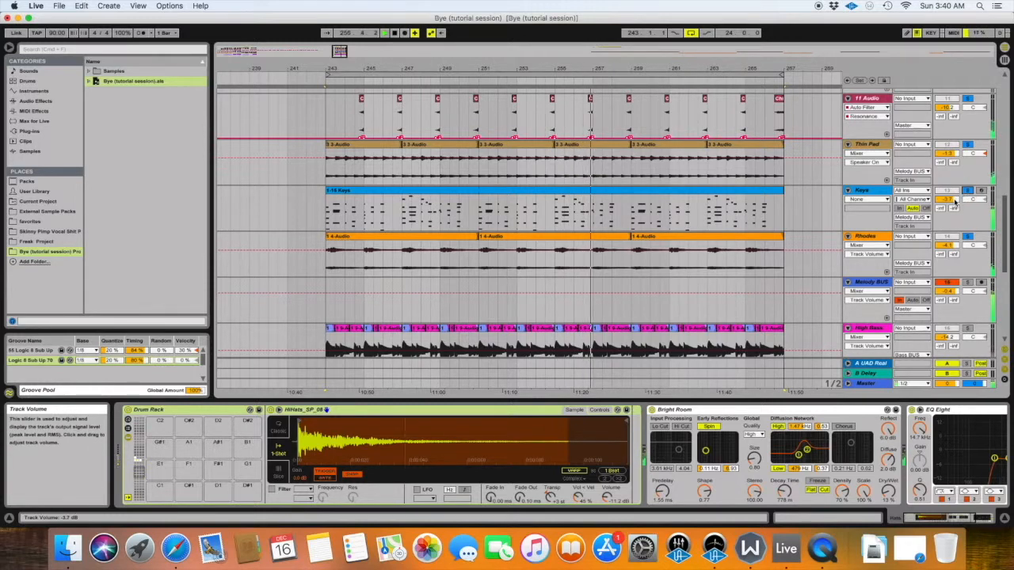
Step: Show the Keys track's device chain and set the first filter frequency of its EQ Eight to 208 Hz
left_click(862, 191)
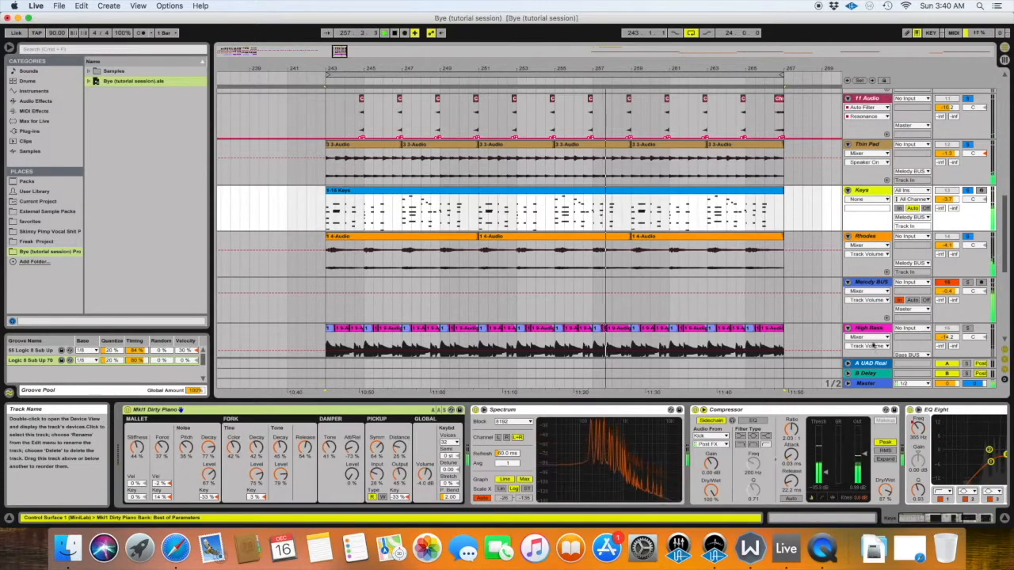
scroll(831, 468, "right", 5)
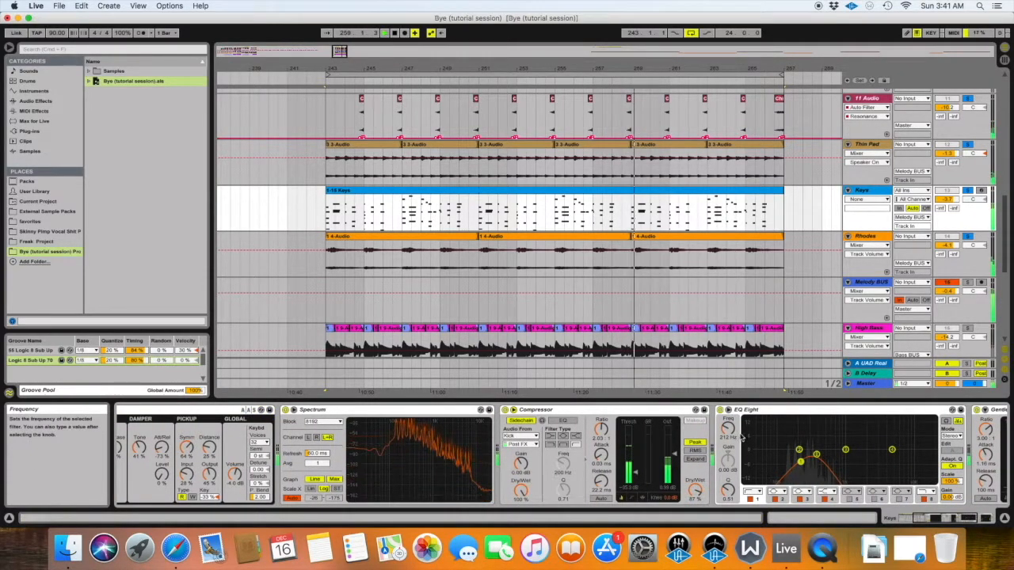
scroll(742, 437, "right", 5)
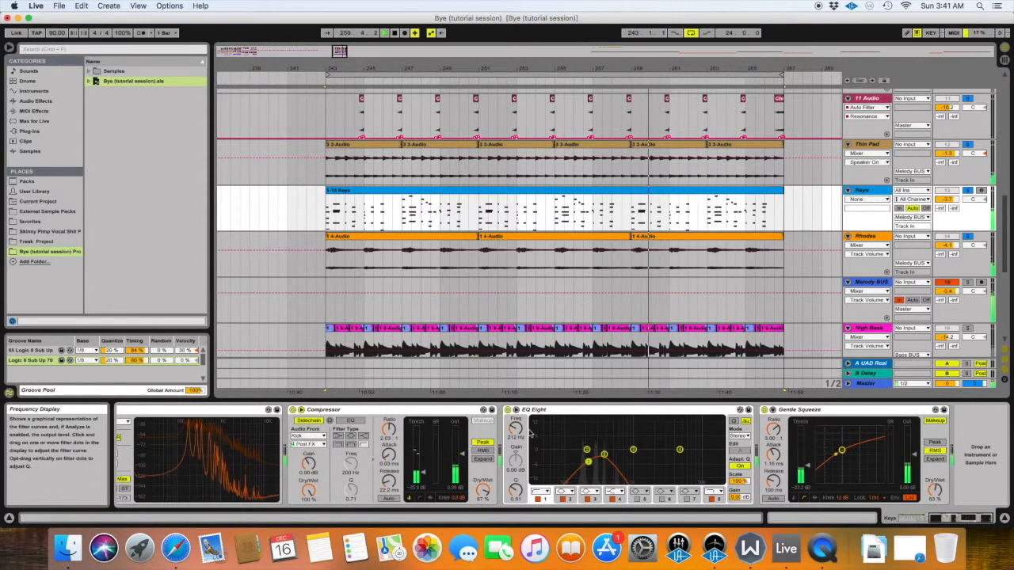
left_click_drag(516, 428, 515, 432)
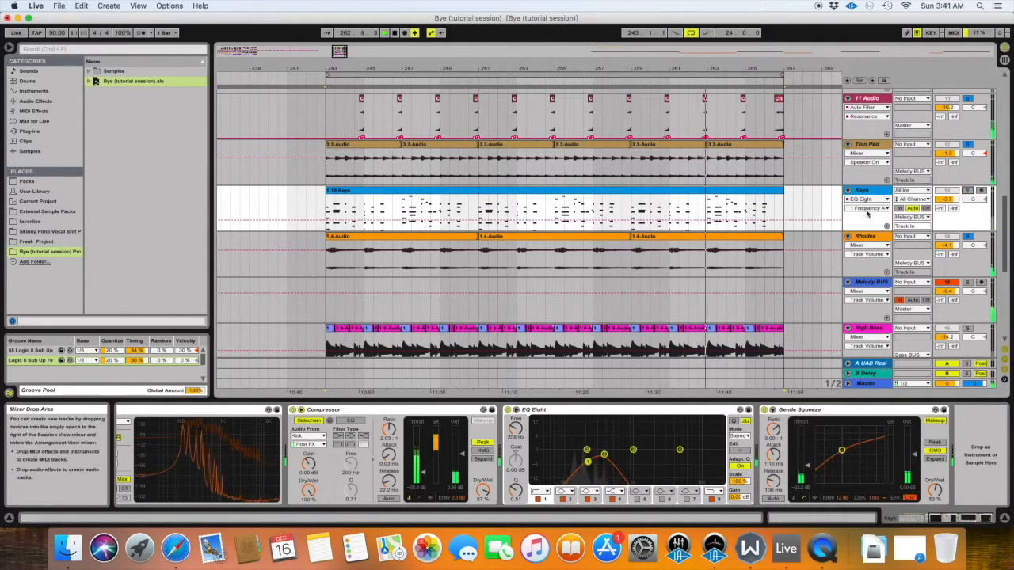
Step: Clear the solo from 9 Audio and the other soloed tracks and stop playback
scroll(832, 221, "up", 8)
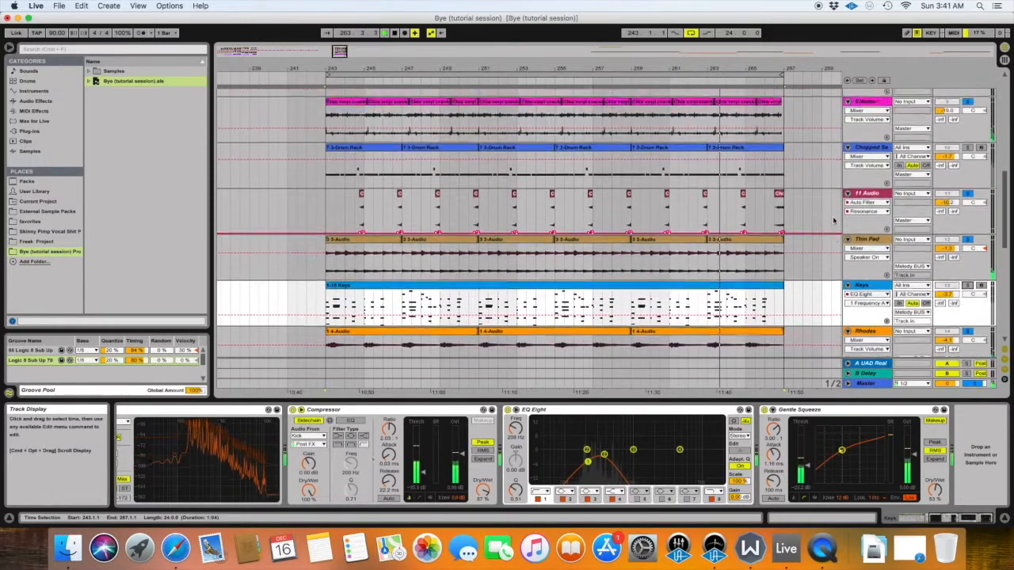
scroll(832, 220, "up", 1)
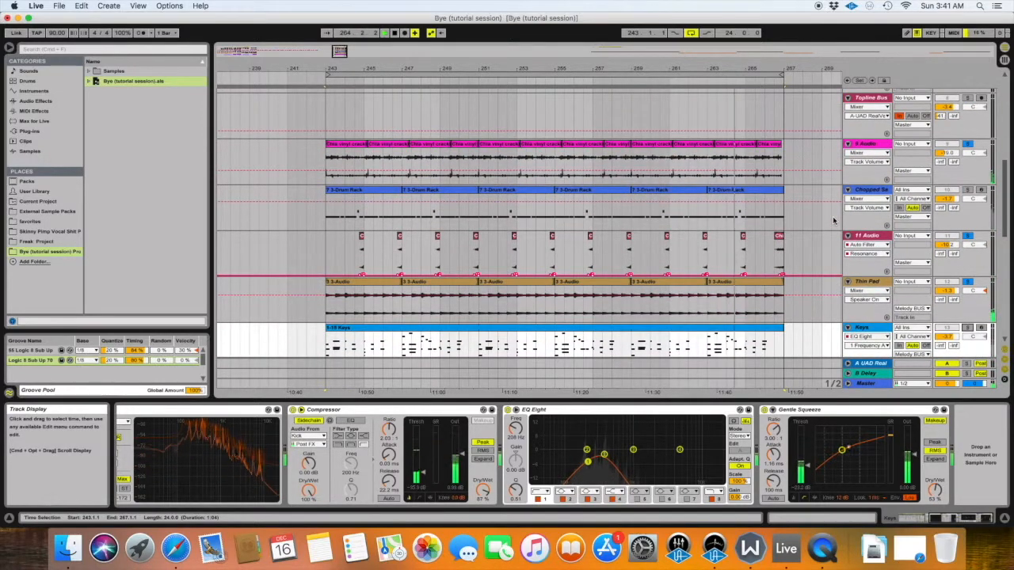
scroll(833, 221, "down", 2)
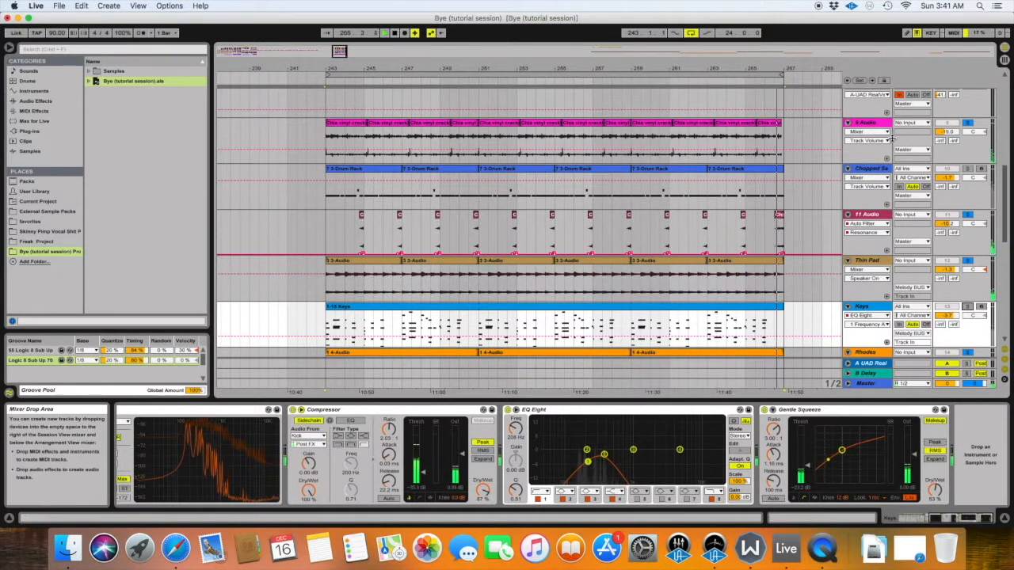
left_click(967, 124)
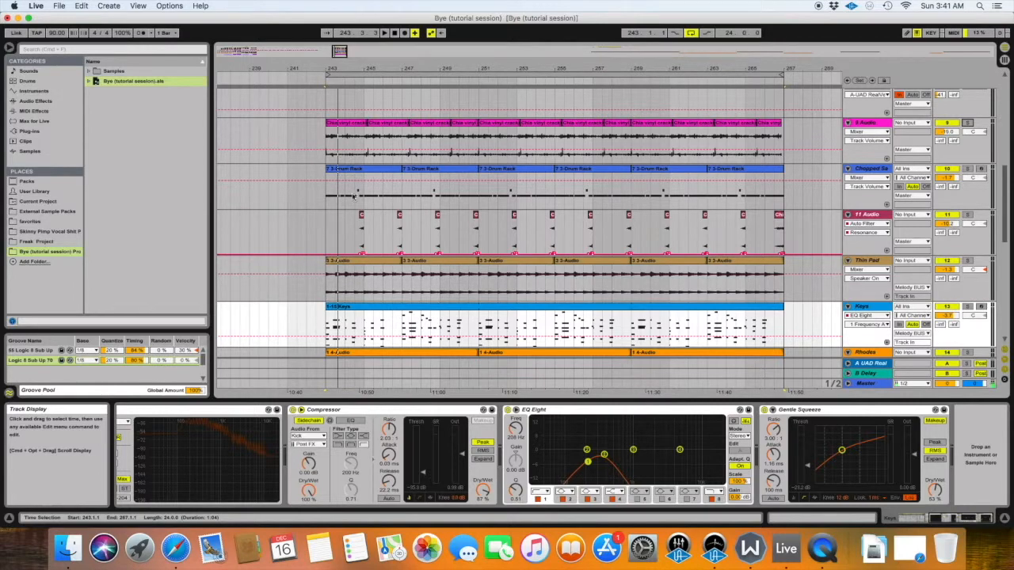
Step: Select the Thin Pad track and check its Compressor, EQ Eight, Chorus and Utility devices
scroll(377, 199, "down", 3)
scroll(377, 199, "up", 2)
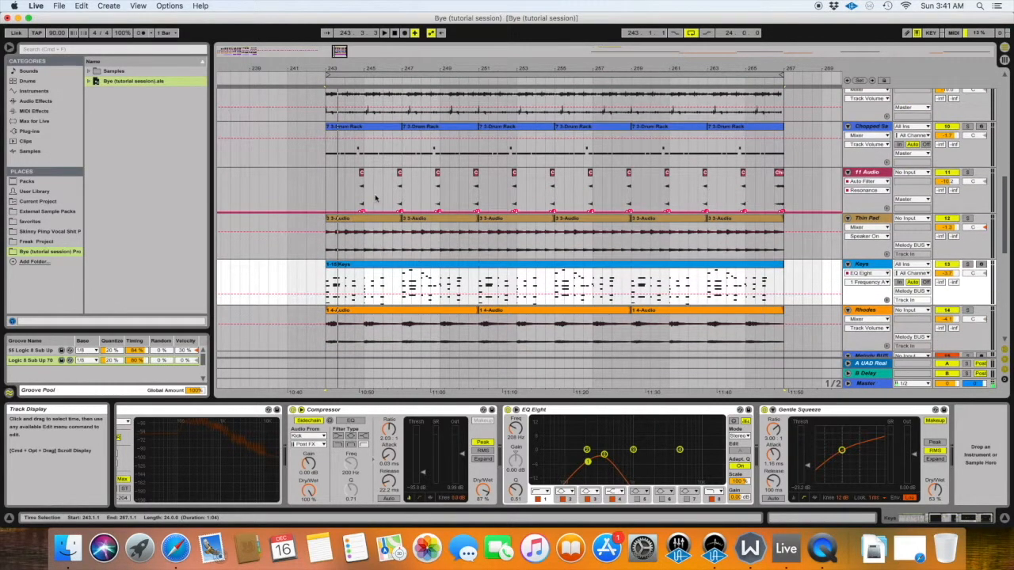
scroll(476, 198, "down", 3)
left_click(884, 125)
scroll(848, 163, "up", 3)
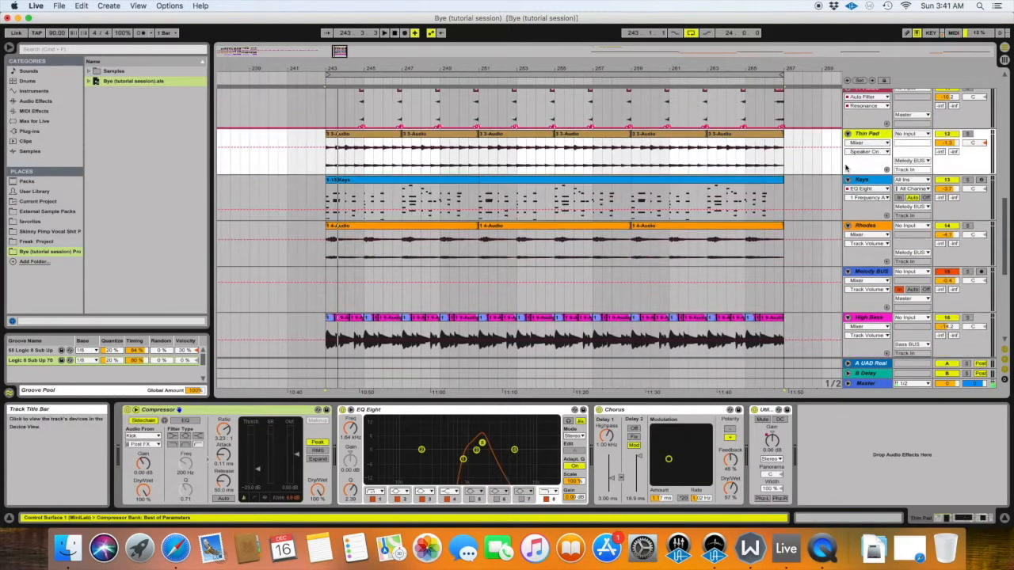
Step: Audition the Thin Pad track in solo, and return it to the full mix with playback stopped
left_click(967, 208)
key("space")
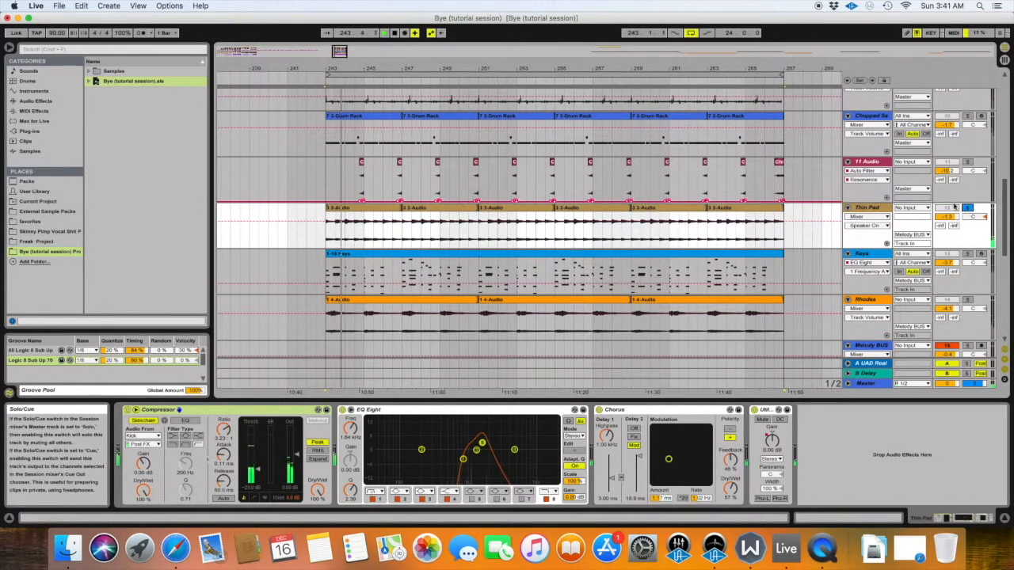
scroll(921, 201, "up", 2)
scroll(921, 201, "down", 1)
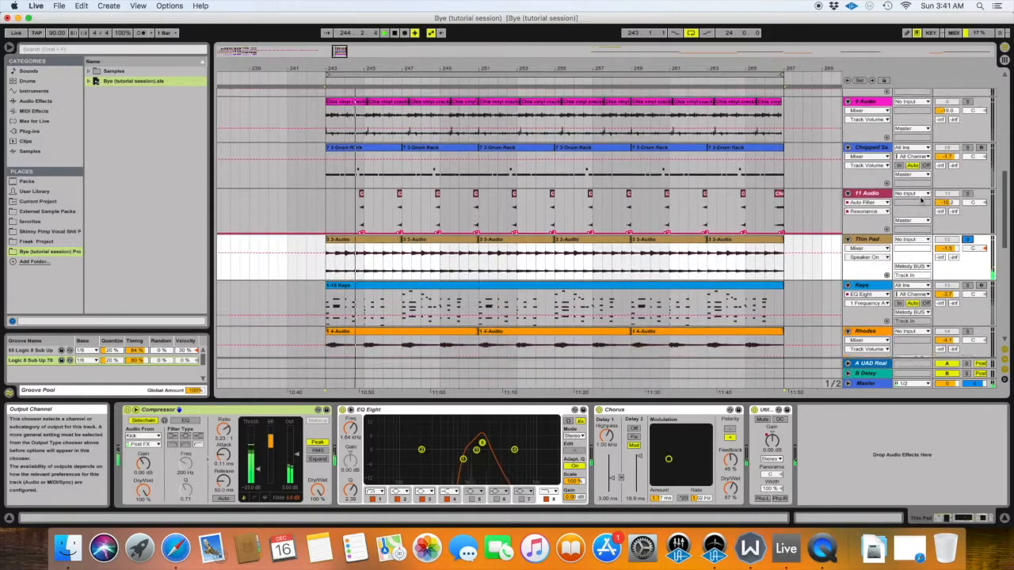
scroll(921, 201, "down", 2)
scroll(923, 202, "down", 3)
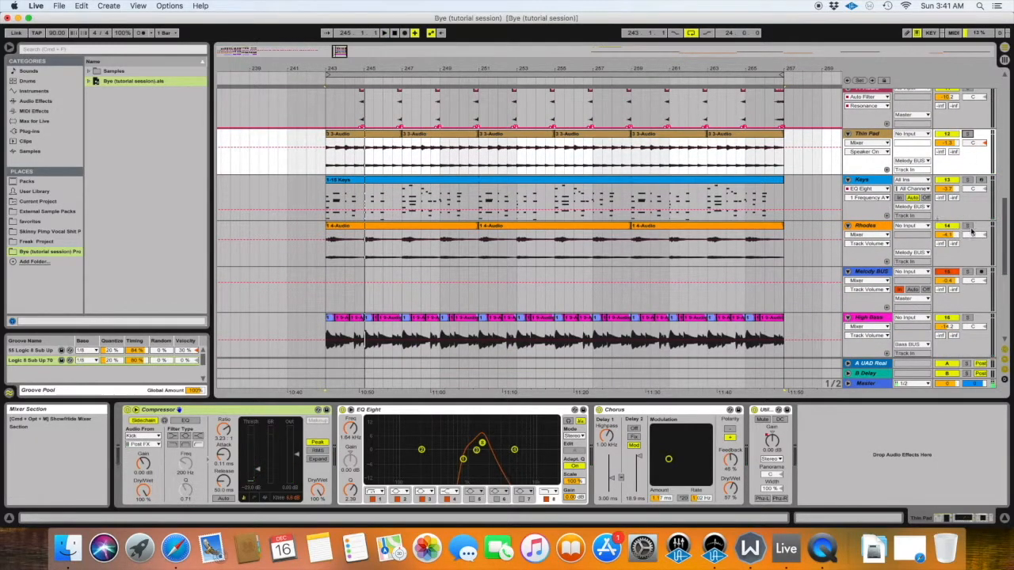
Step: Play the full mix from bar 259
left_click(632, 258)
key("space")
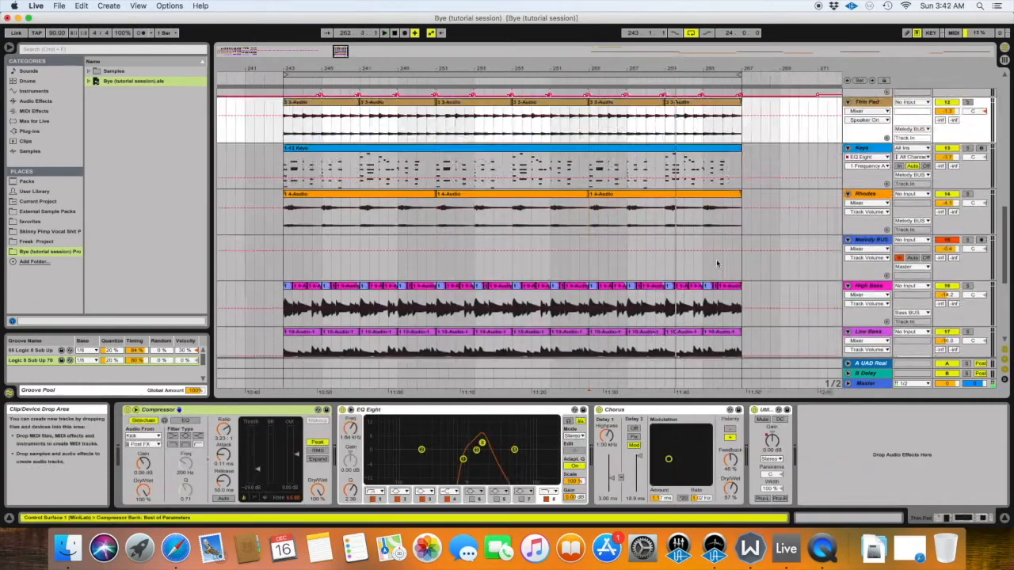
Step: Select all the vinyl crackle clips on the 9 Audio track from bar 243 to bar 267
scroll(718, 264, "up", 6)
scroll(718, 264, "up", 1)
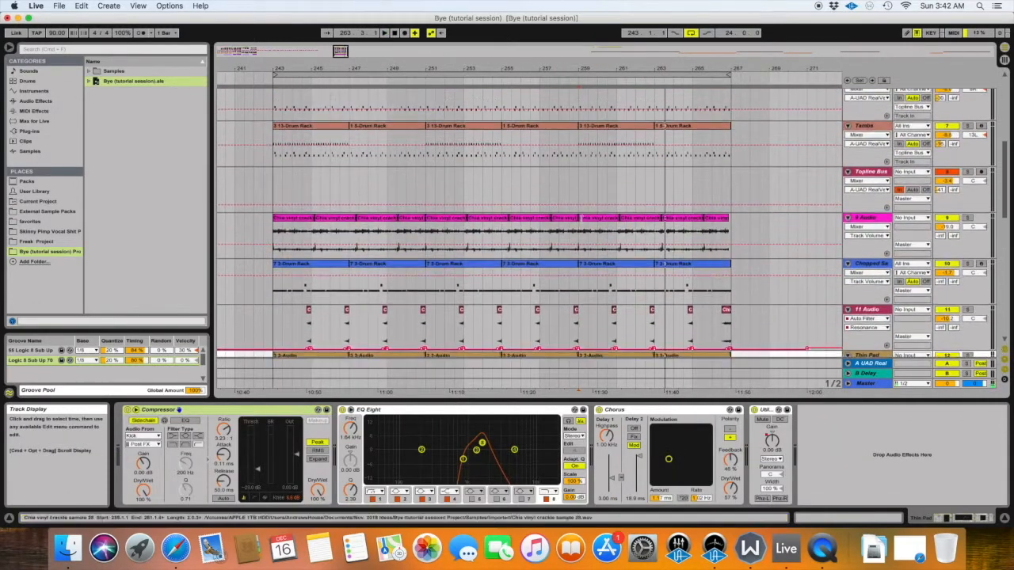
scroll(301, 260, "left", 3)
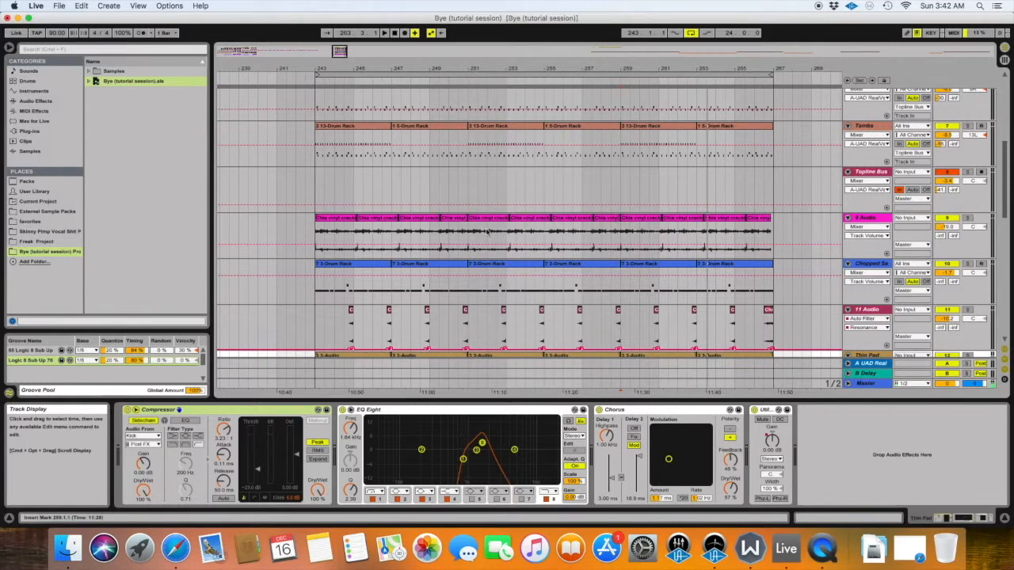
left_click_drag(318, 250, 470, 236)
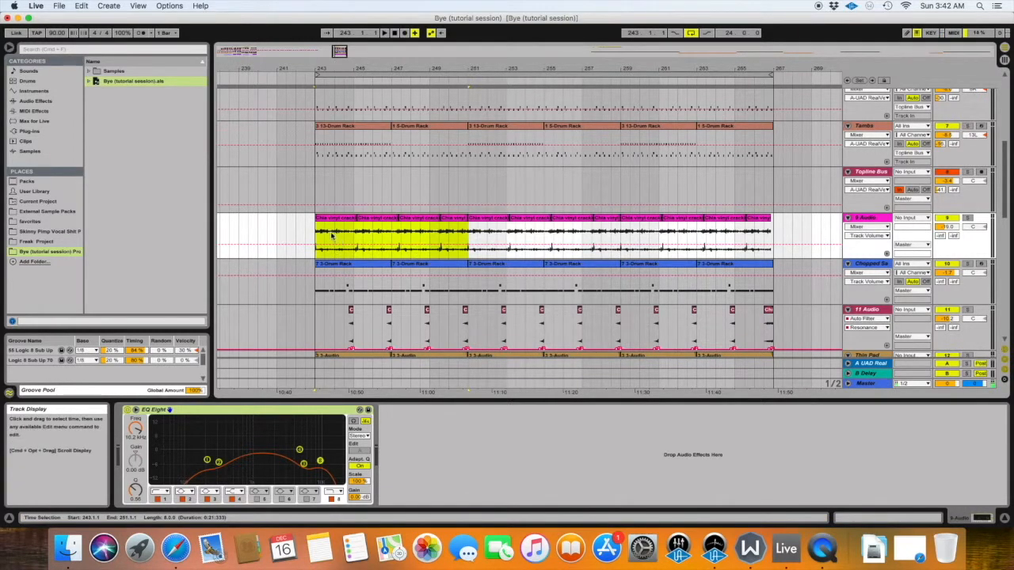
left_click_drag(320, 236, 775, 220)
left_click_drag(318, 237, 763, 240)
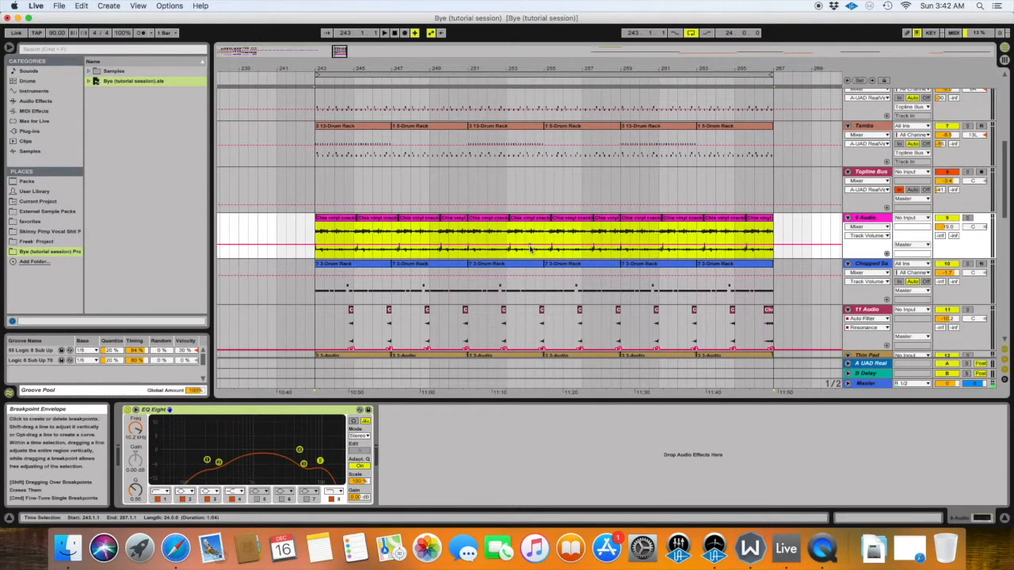
Step: Shift the section back to bar 241 and paste a copy of its vinyl crackle clips at bar 1 of the 9 Audio track
key("z")
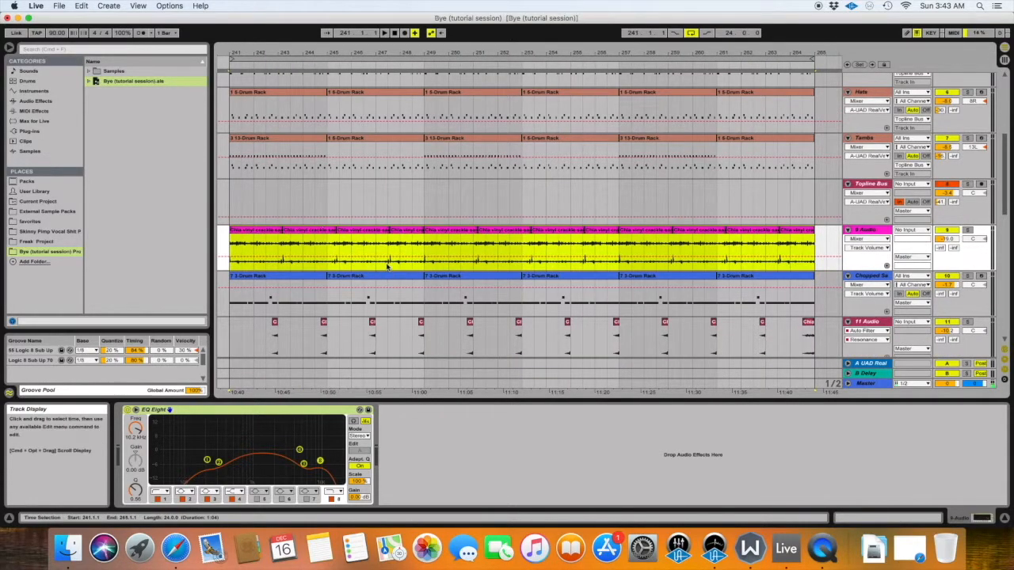
scroll(385, 261, "left", 15)
scroll(385, 257, "left", 10)
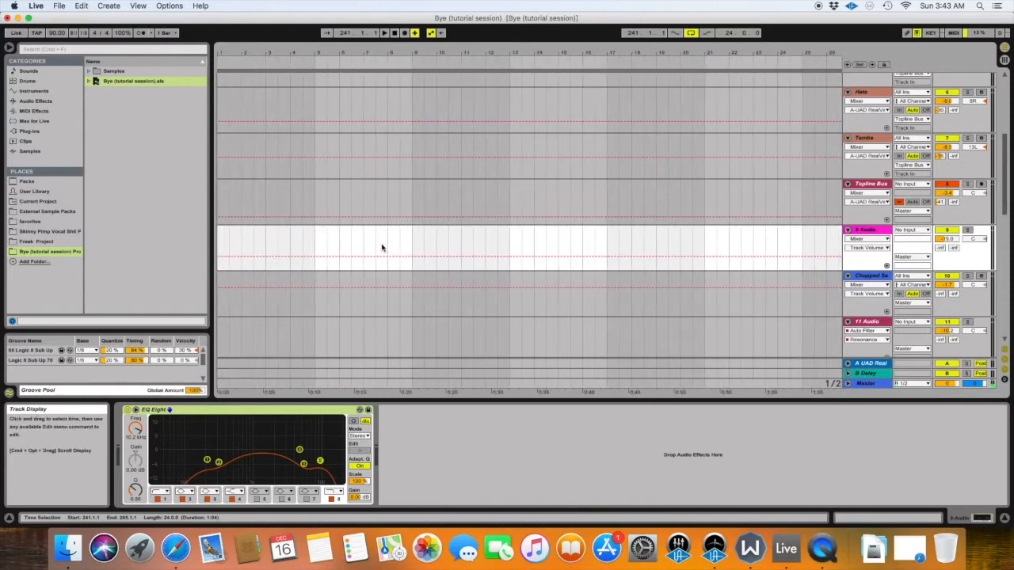
key("super+v")
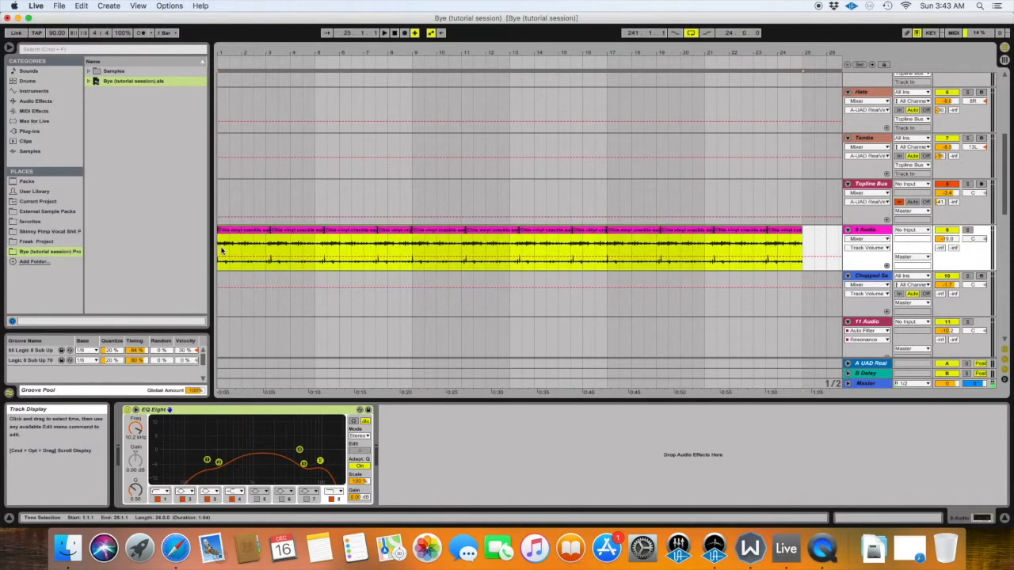
Step: Duplicate the pasted 24-bar block of vinyl crackle clips four times in a row on the 9 Audio track, up to bar 121
left_click_drag(459, 53, 459, 4)
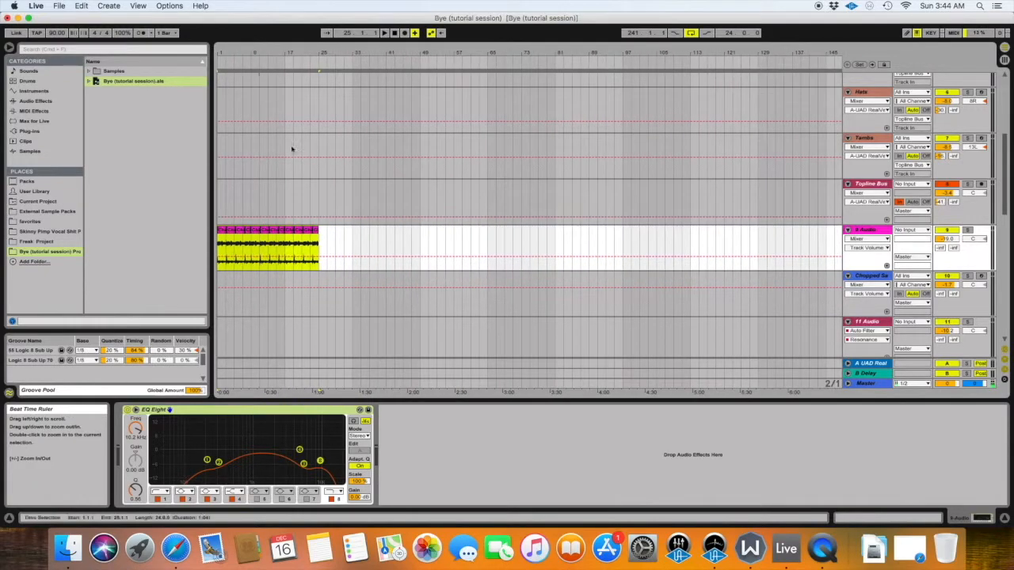
scroll(374, 221, "up", 1)
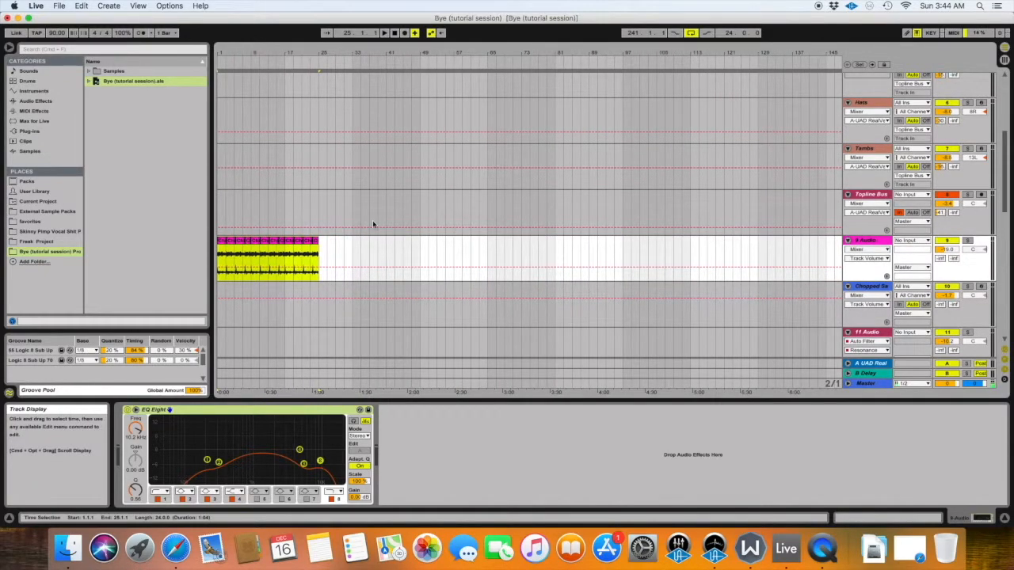
key("super+d")
key("super+d")
key("super+d")
key("super+d")
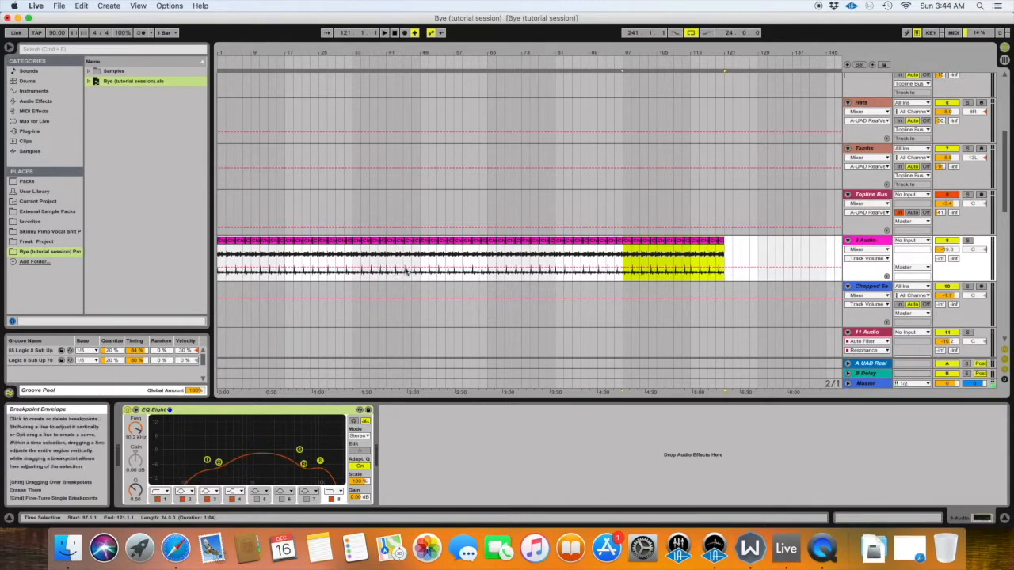
Step: Clear the empty range from bar 185 to bar 213 on the 9 Audio track
scroll(353, 280, "right", 10)
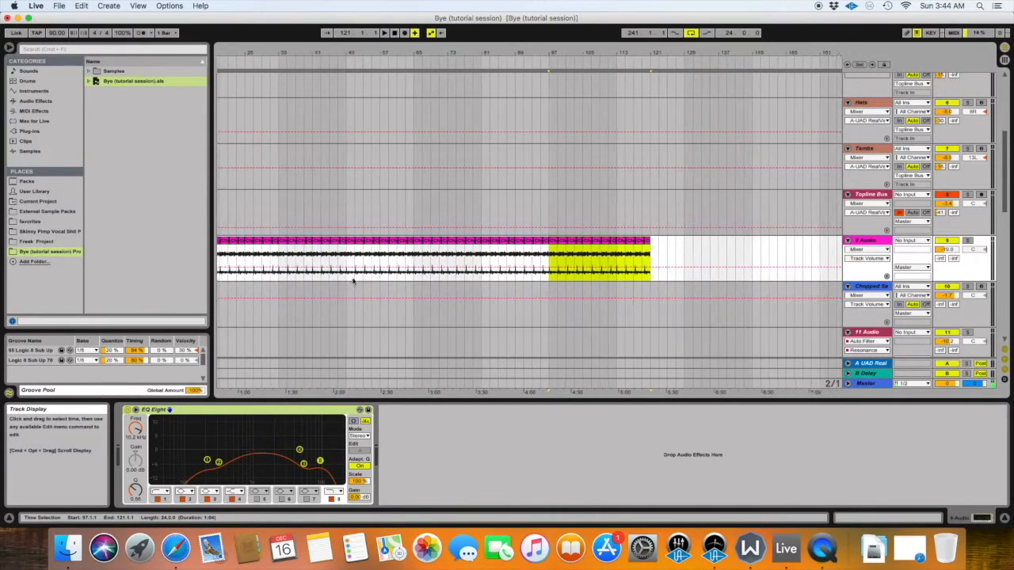
left_click_drag(491, 257, 366, 251)
key("Delete")
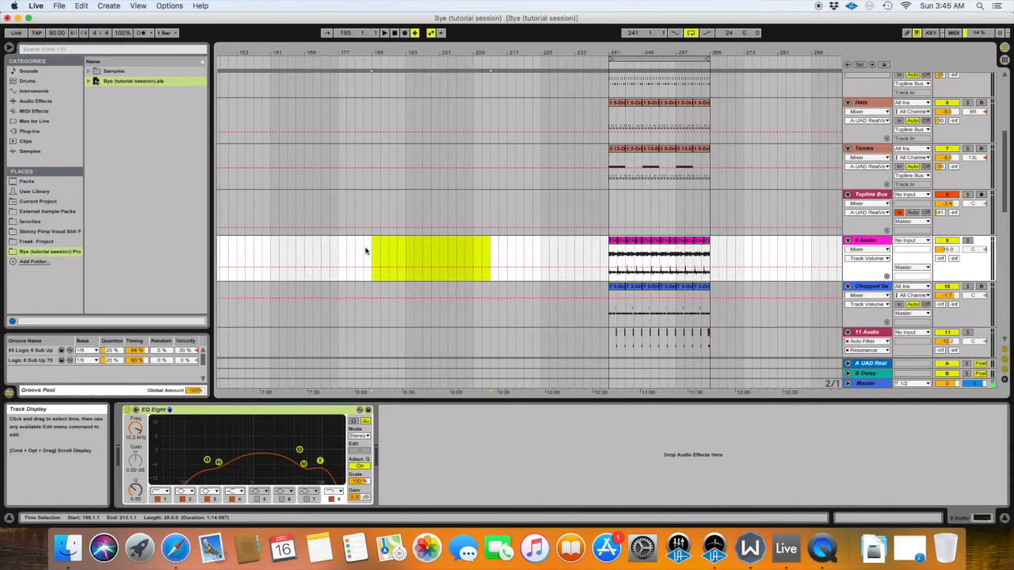
Step: Look over the tracks in the original section at bar 241 and the duplicated vinyl crackle clips from bar 1
scroll(607, 271, "right", 5)
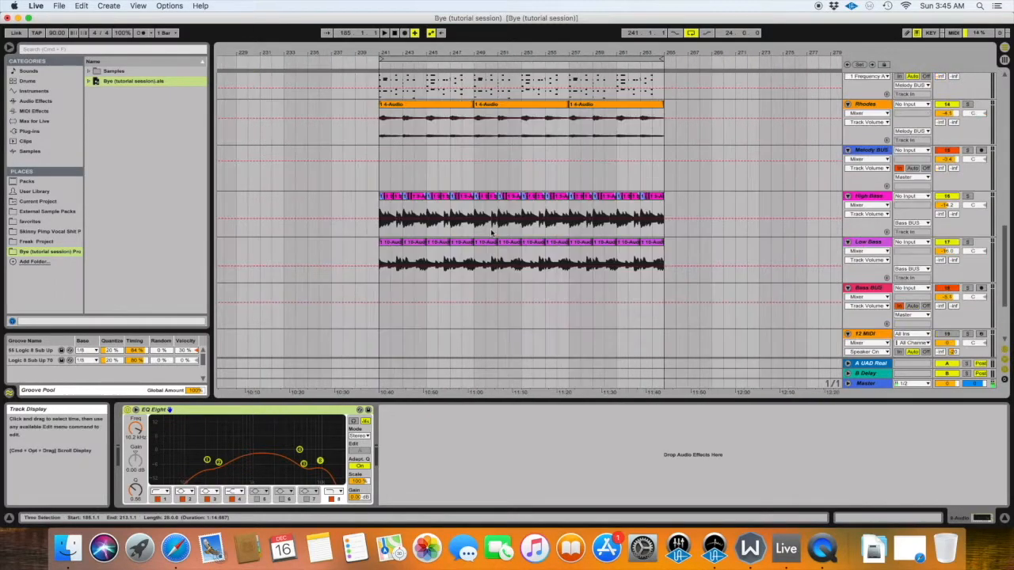
scroll(491, 231, "up", 4)
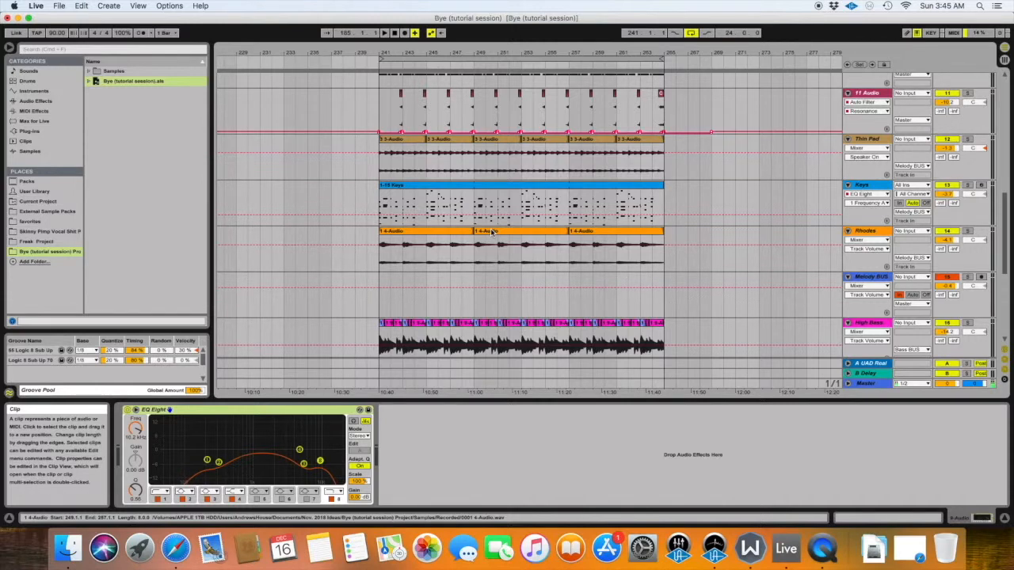
scroll(484, 236, "up", 3)
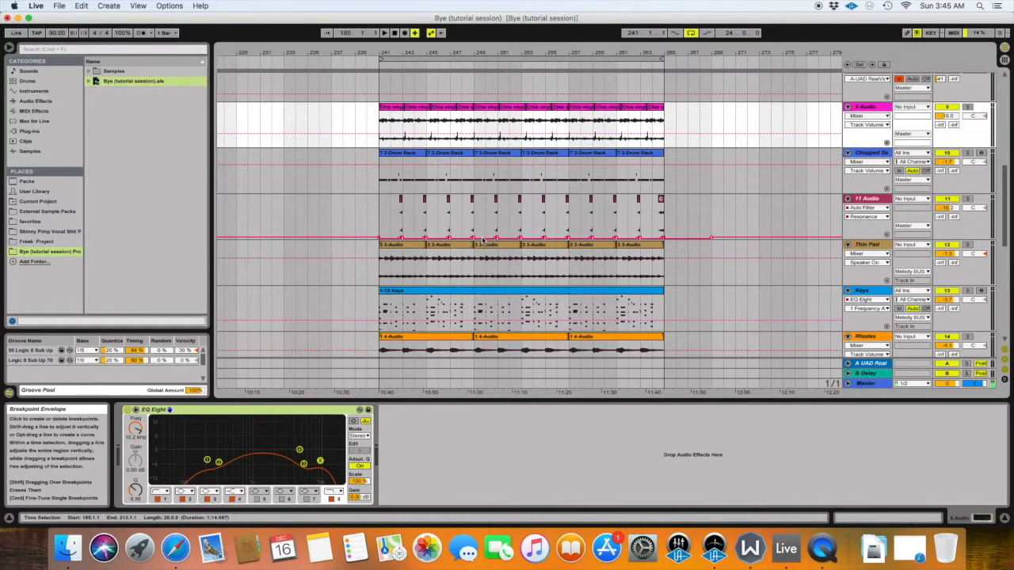
scroll(484, 240, "up", 4)
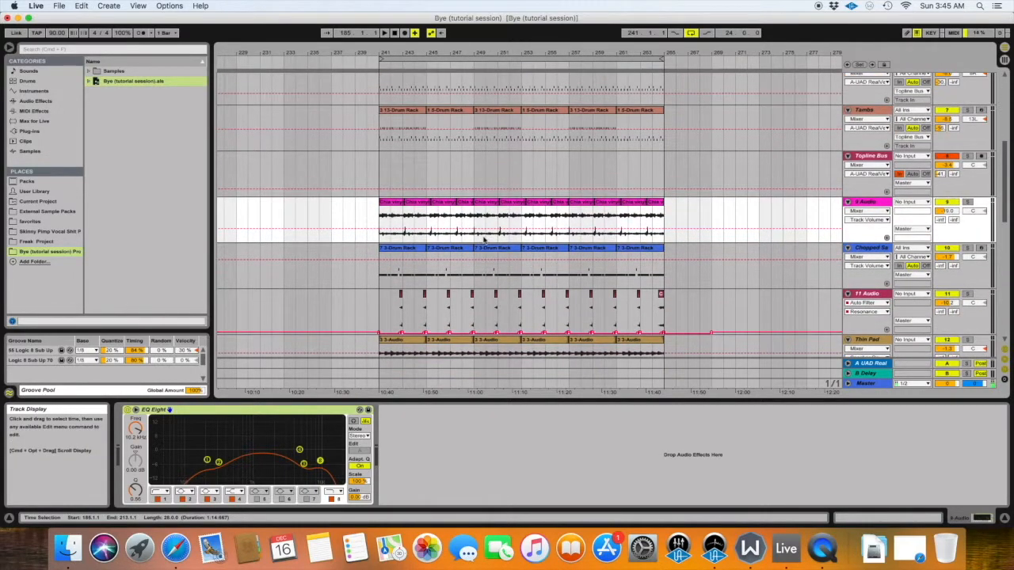
scroll(484, 236, "up", 3)
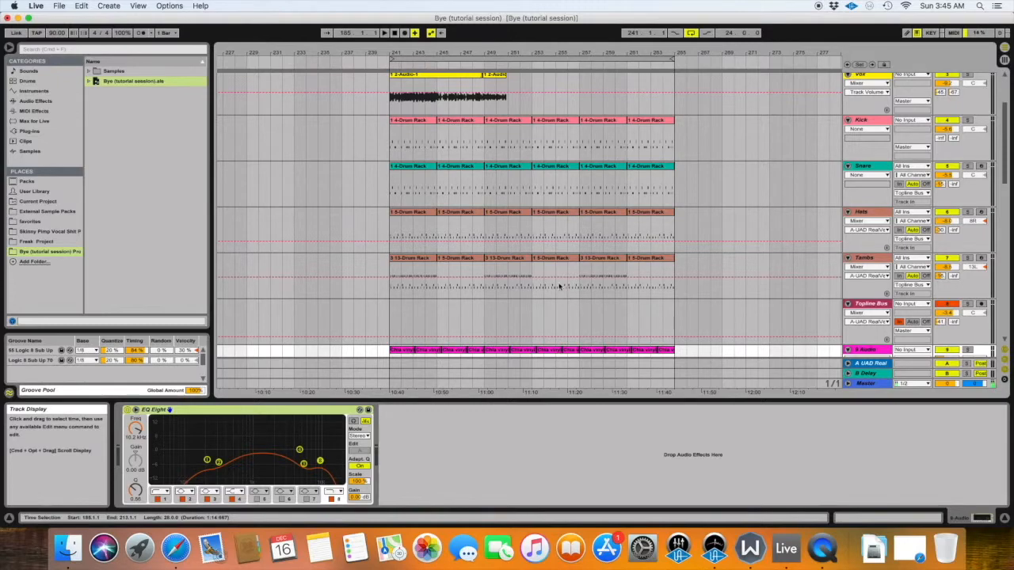
scroll(554, 279, "down", 3)
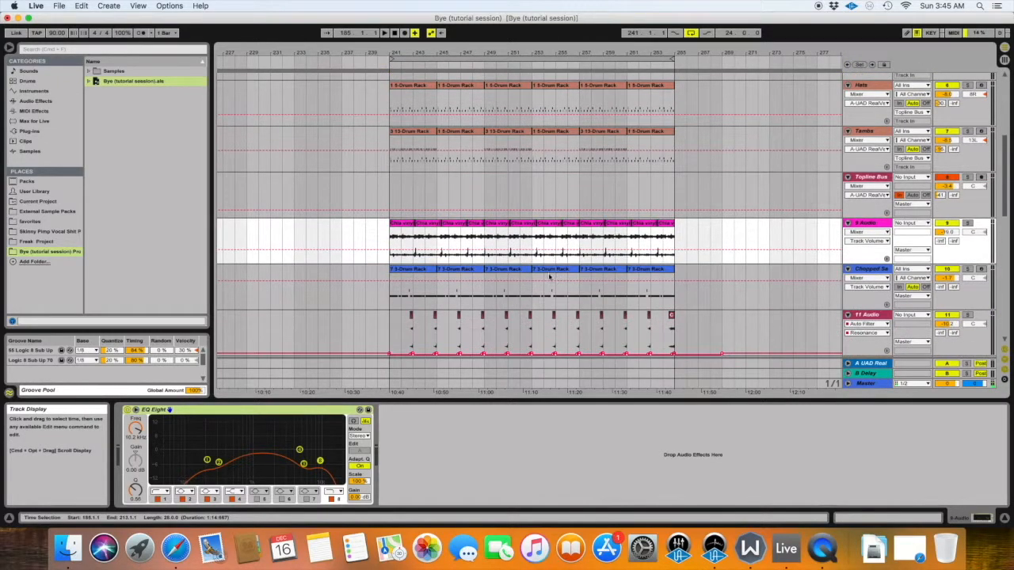
scroll(410, 268, "left", 5)
scroll(410, 269, "left", 15)
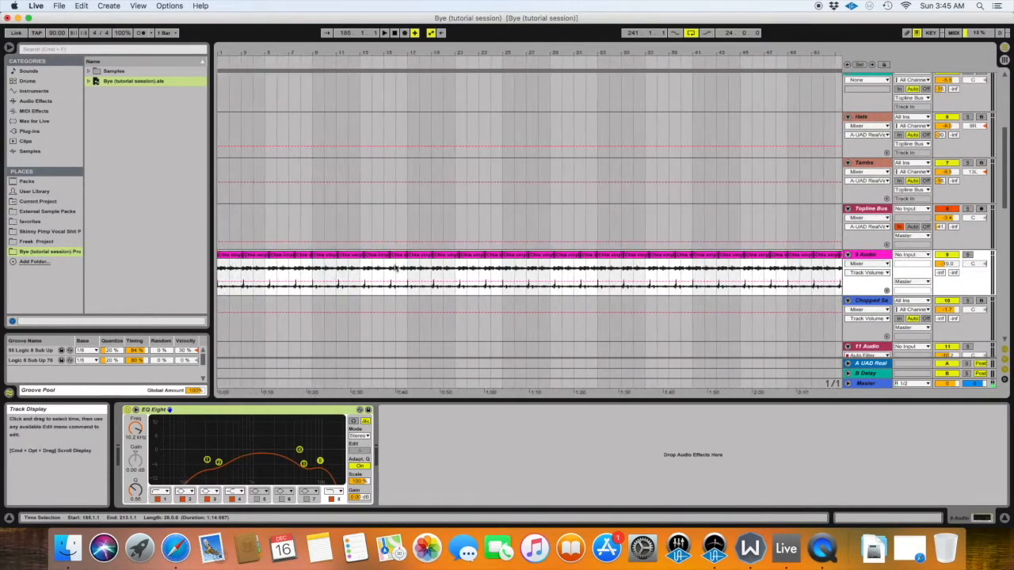
scroll(382, 274, "right", 10)
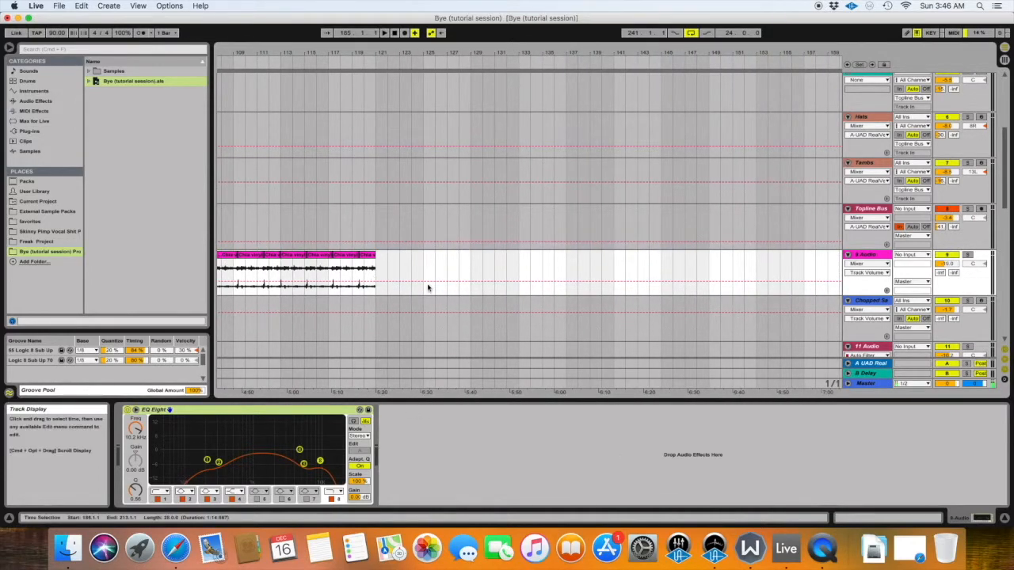
Step: Copy the four-bar Thin Pad clip at bar 241 and paste it at bar 1 of the same track
scroll(430, 285, "right", 10)
scroll(430, 285, "up", 1)
scroll(421, 282, "right", 4)
scroll(421, 281, "up", 3)
scroll(421, 281, "down", 5)
scroll(420, 281, "down", 7)
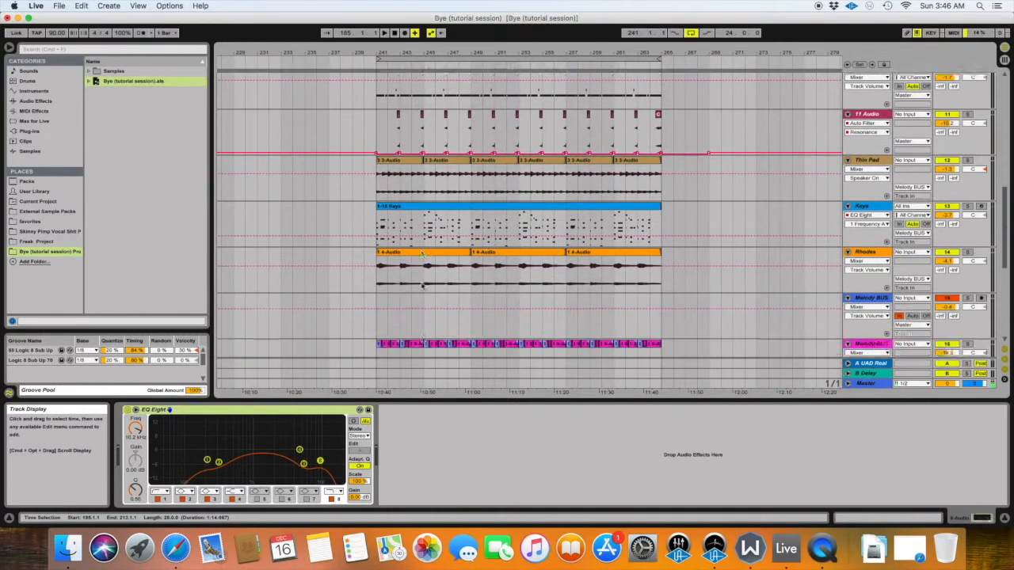
left_click_drag(376, 229, 658, 232)
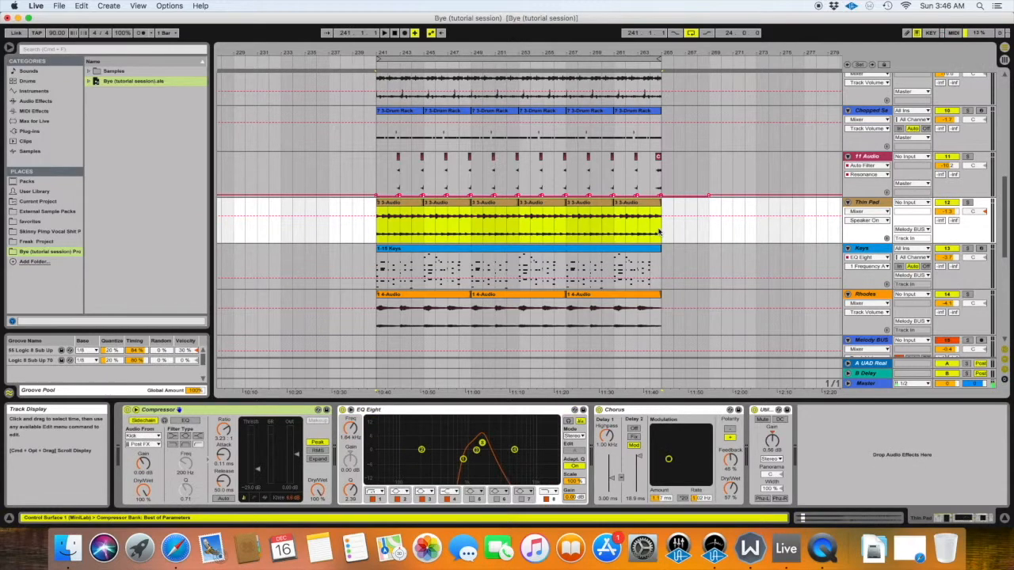
scroll(658, 231, "left", 15)
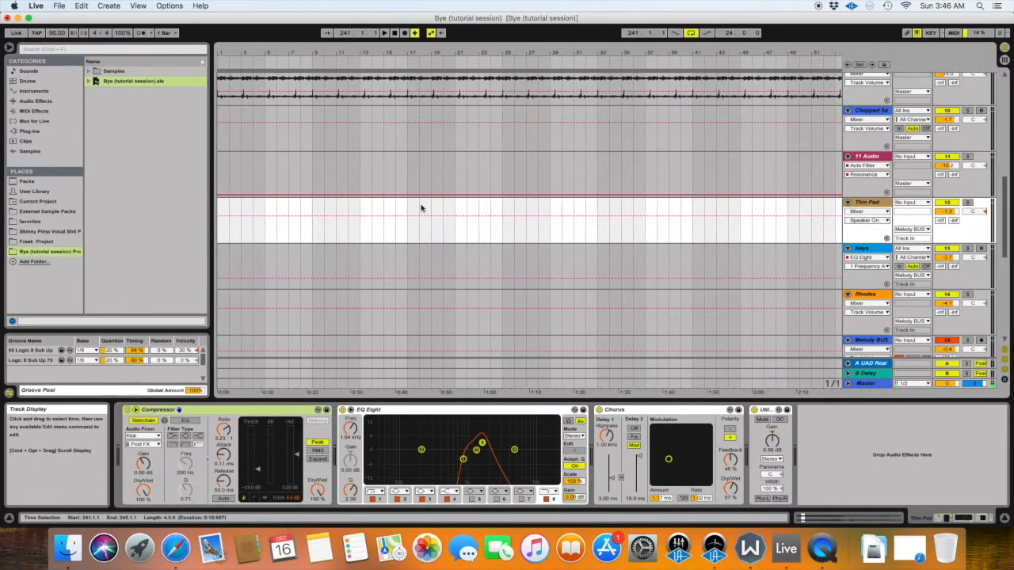
left_click(220, 210)
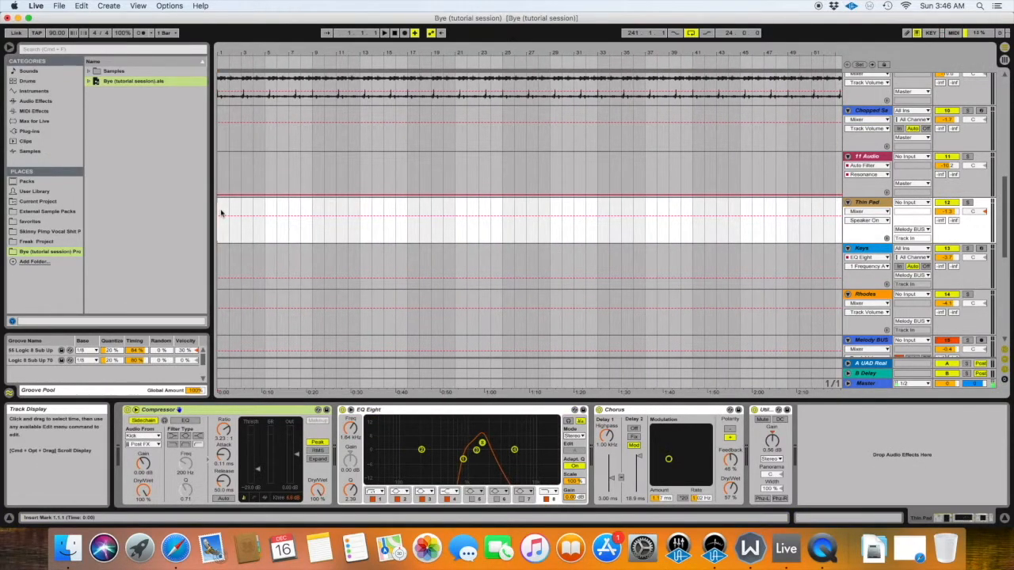
key("super+v")
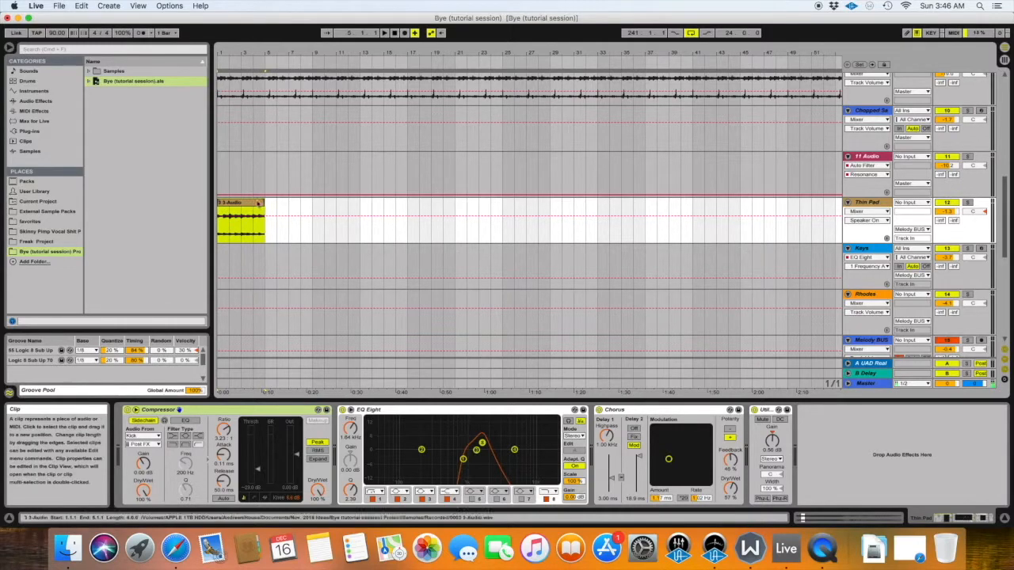
Step: Copy the eight-bar Rhodes clip at bar 241 and paste it at bar 1 of the same track
scroll(294, 220, "right", 5)
scroll(294, 220, "right", 20)
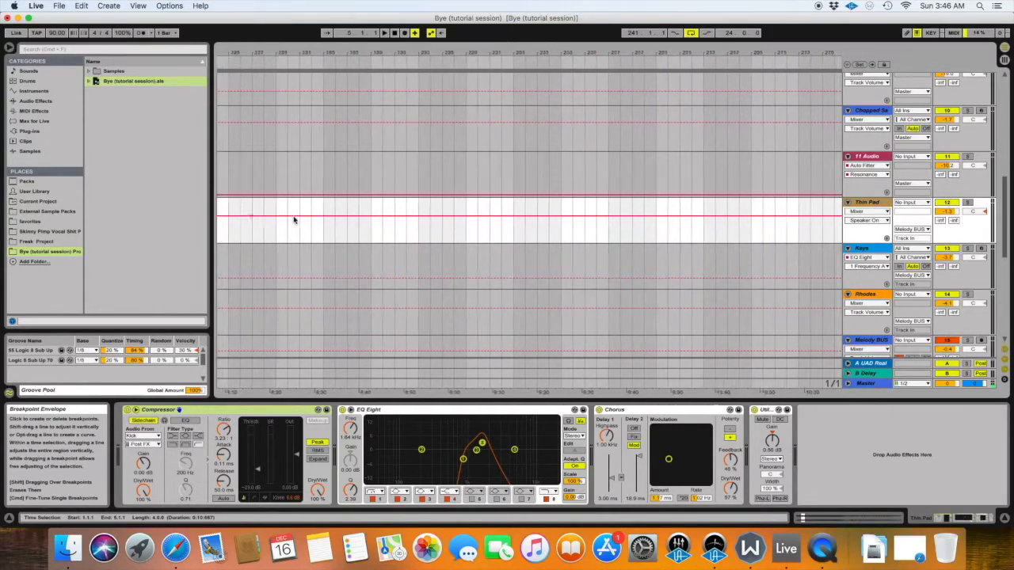
scroll(316, 225, "down", 5)
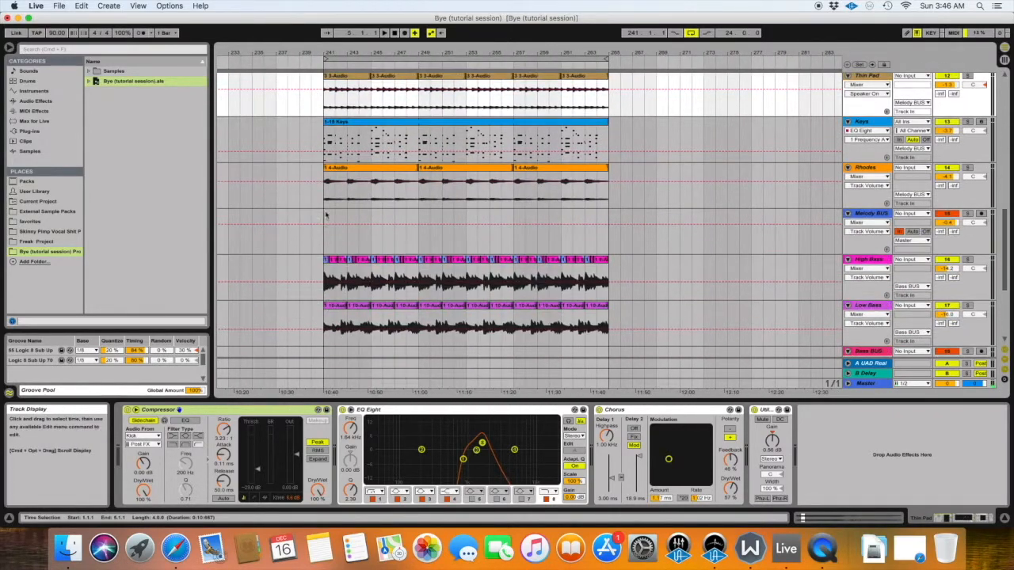
left_click(362, 172)
scroll(360, 172, "left", 20)
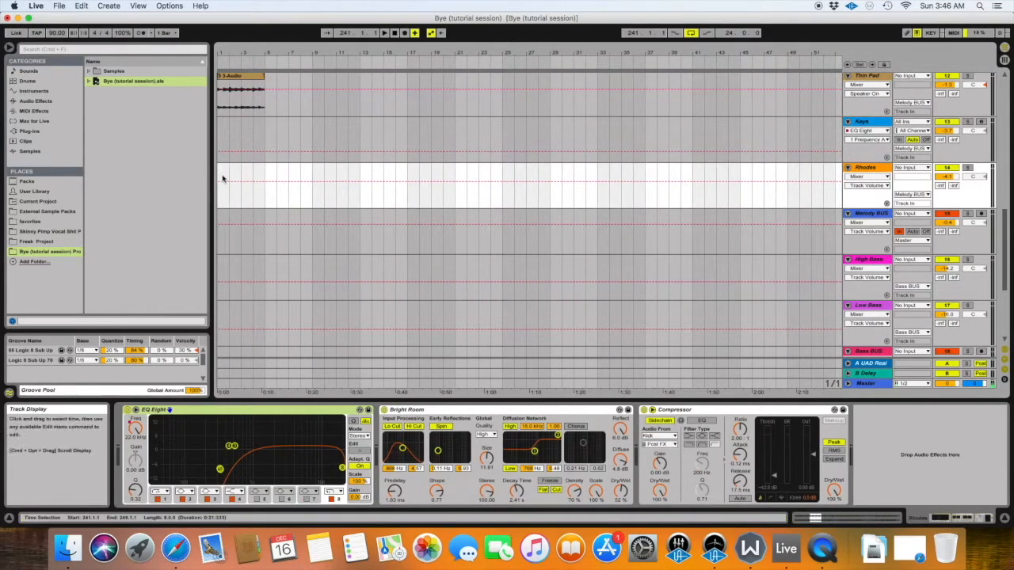
left_click(222, 178)
key("super+v")
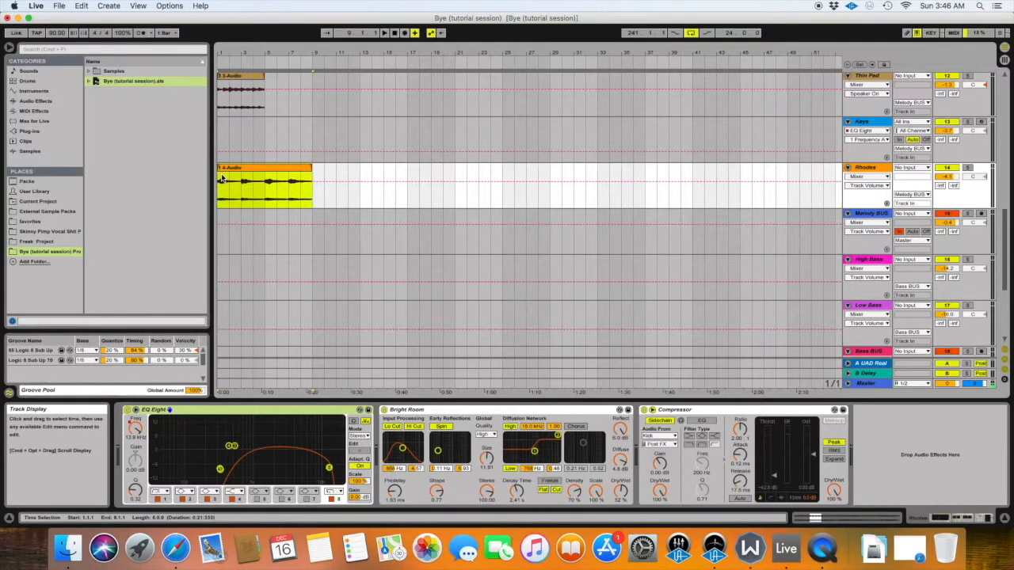
Step: Duplicate the Thin Pad clip at bar 1 once so the pad extends to bar 9
scroll(237, 166, "up", 2)
left_click(259, 140)
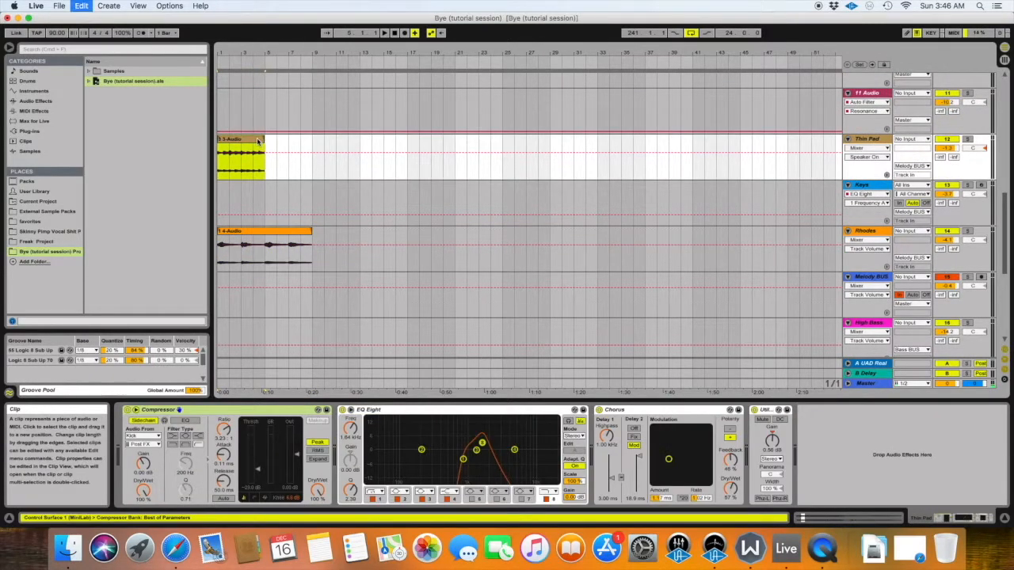
key("super+d")
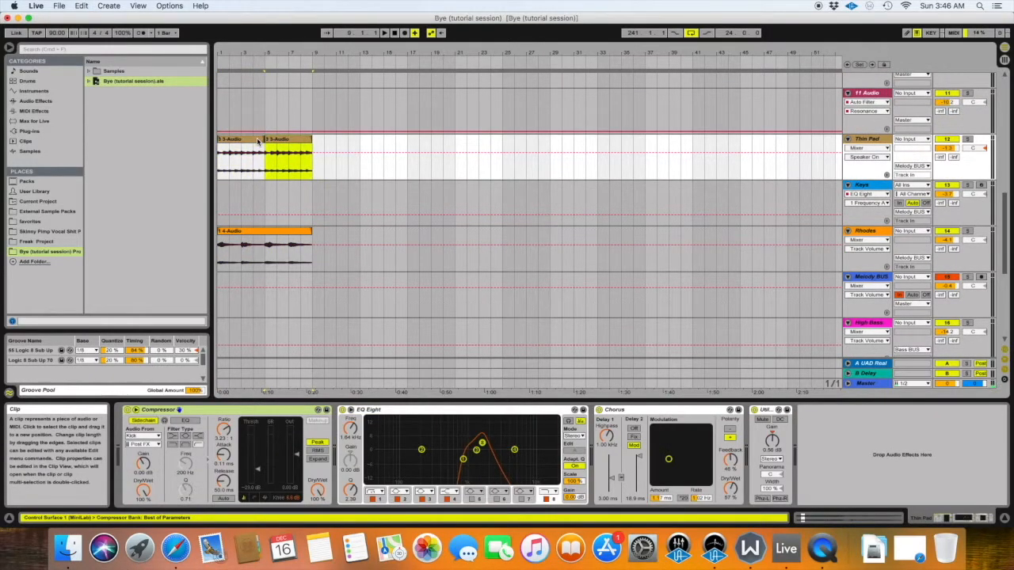
Step: Play the new arrangement from bar 1 through the end of the pad and Rhodes clips, and stop playback
left_click(236, 142)
key("space")
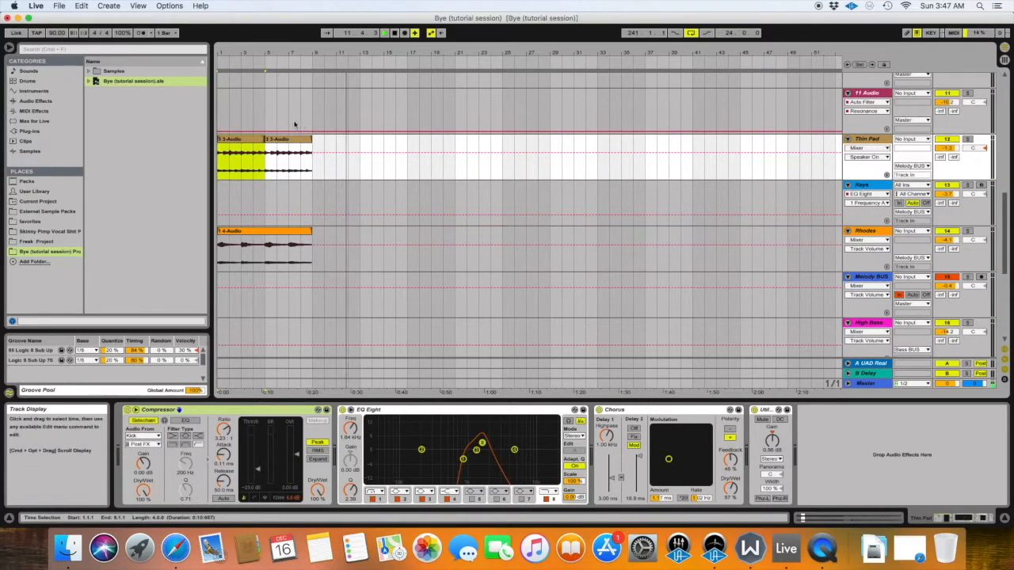
scroll(296, 141, "down", 5)
scroll(354, 164, "up", 5)
left_click(354, 165)
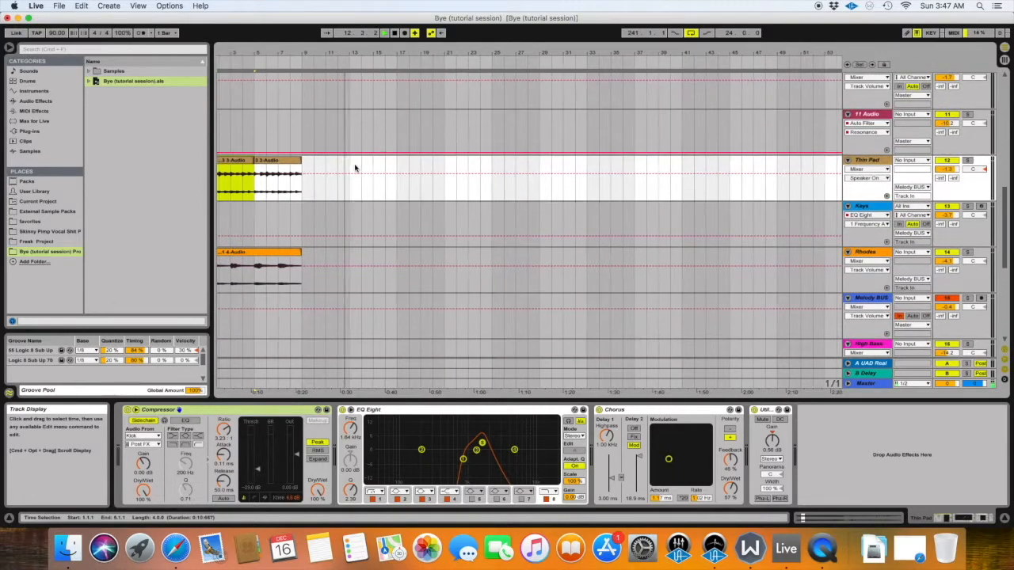
Step: Copy the four bars of the 11 Audio track from bar 261 to bar 265
scroll(430, 212, "right", 20)
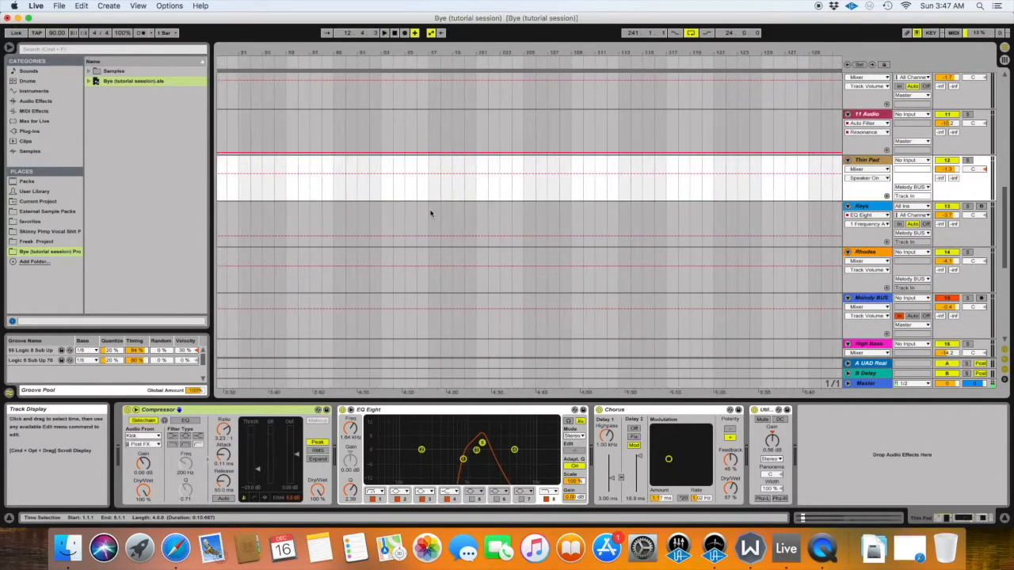
scroll(428, 211, "left", 9)
scroll(378, 236, "up", 3)
left_click_drag(375, 238, 471, 245)
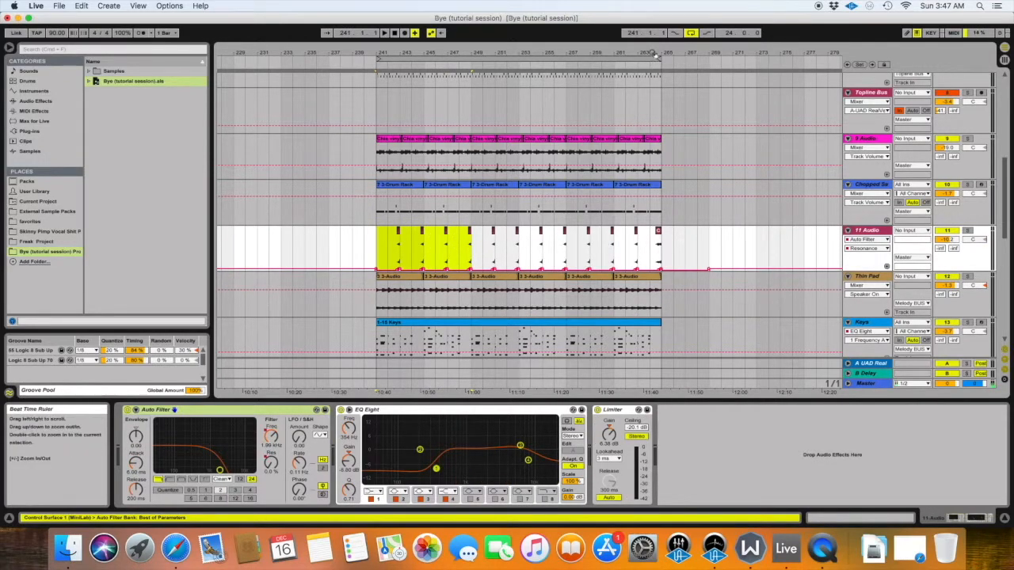
scroll(572, 248, "up", 5)
left_click_drag(562, 252, 699, 252)
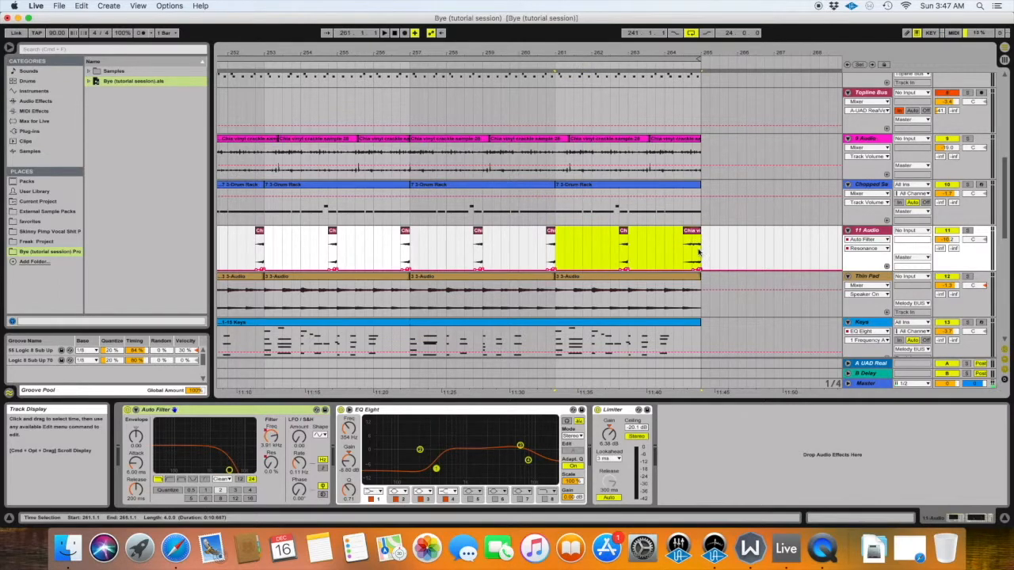
Step: Paste the copied 11 Audio section at bar 1 of the same track and duplicate it once to reach bar 9
scroll(699, 252, "left", 20)
scroll(699, 252, "up", 2)
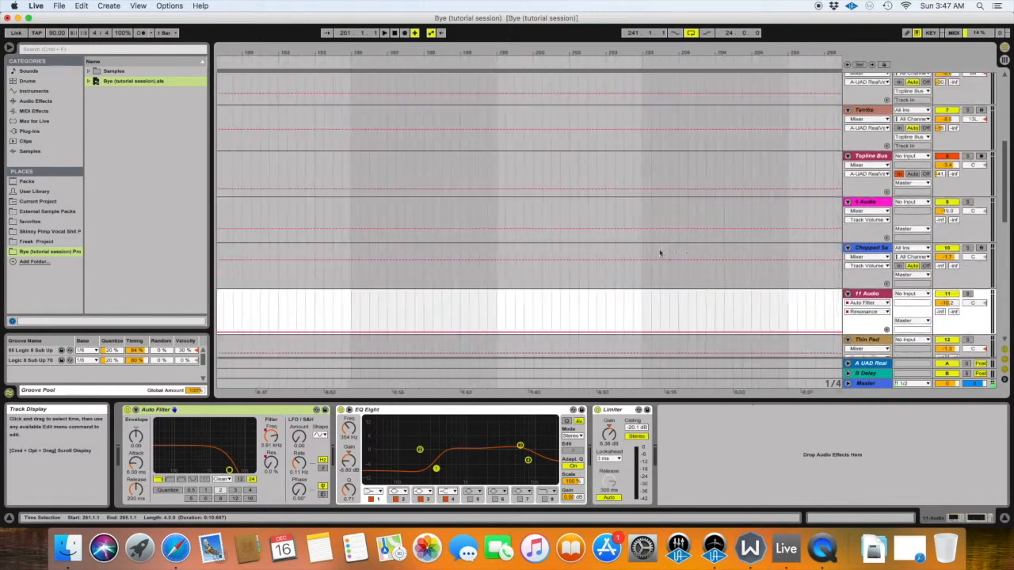
scroll(623, 248, "left", 20)
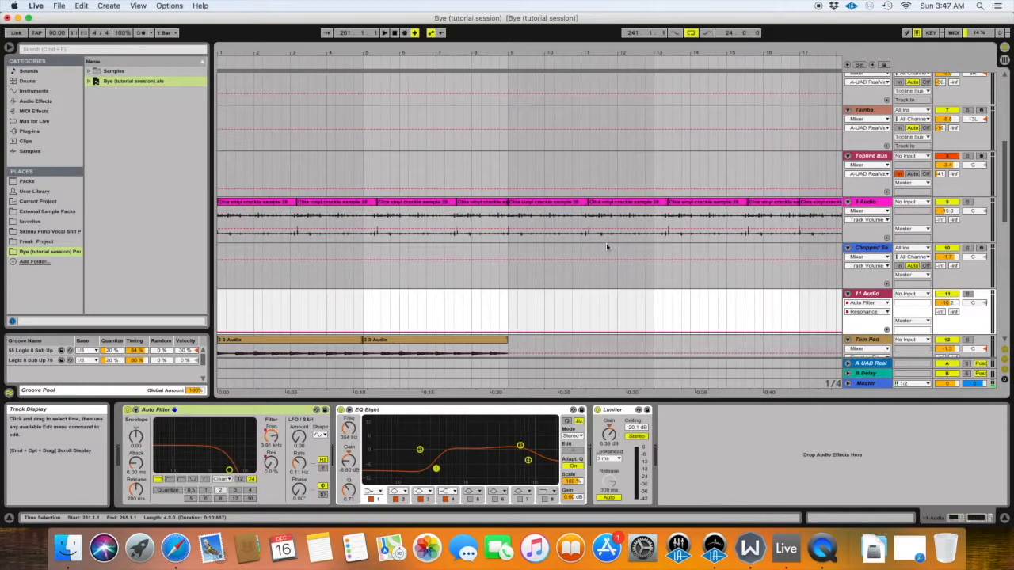
left_click(222, 314)
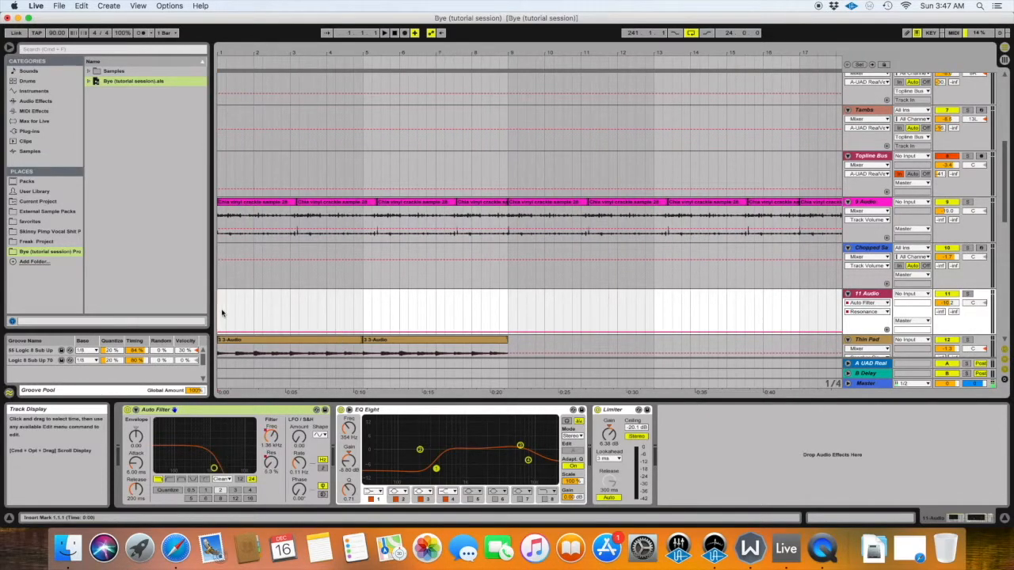
key("super+v")
key("super+d")
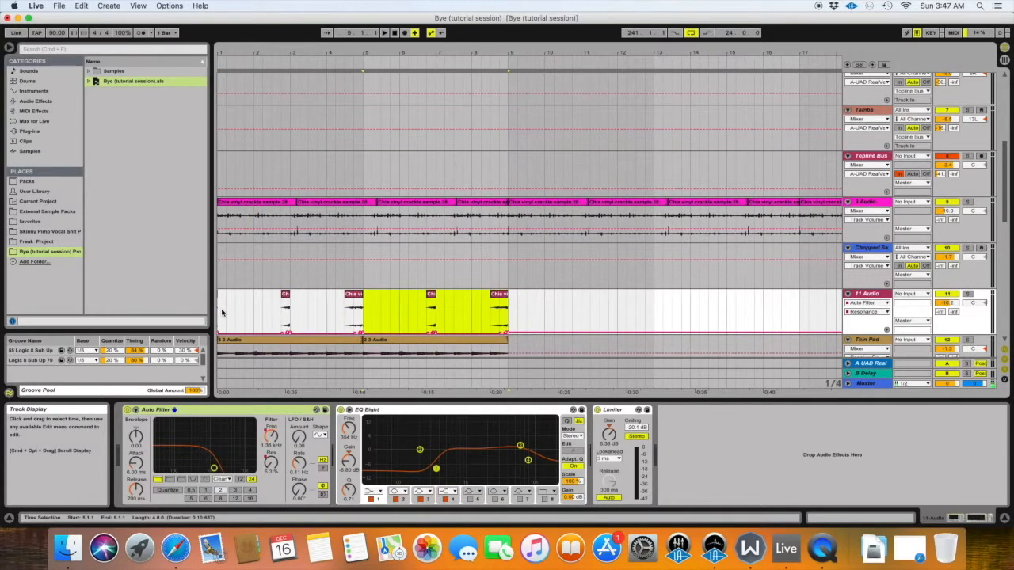
Step: Play the arrangement from bar 1 and set the loop to bars 1 to 9
scroll(219, 323, "down", 1)
left_click(221, 291)
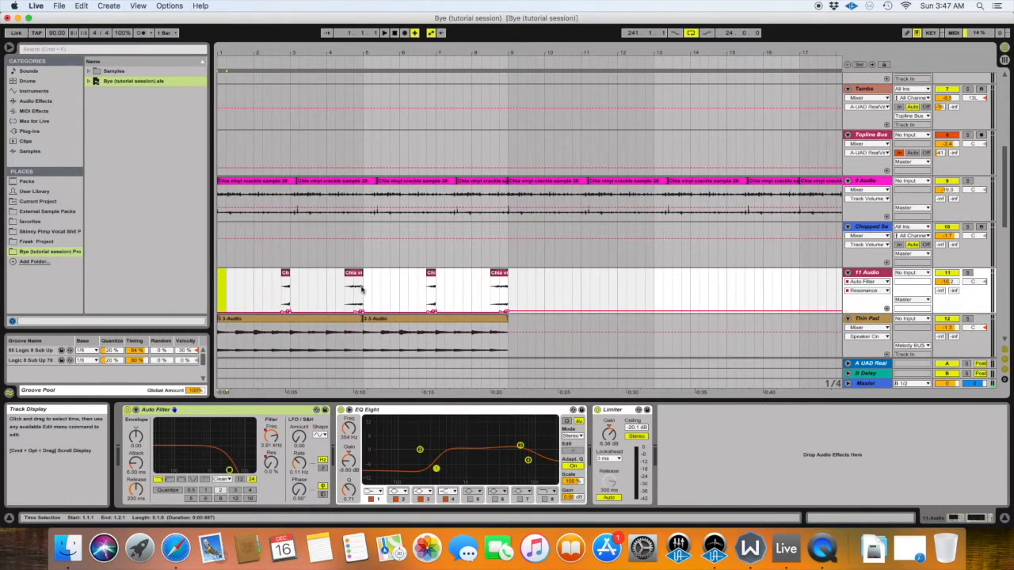
scroll(353, 289, "down", 2)
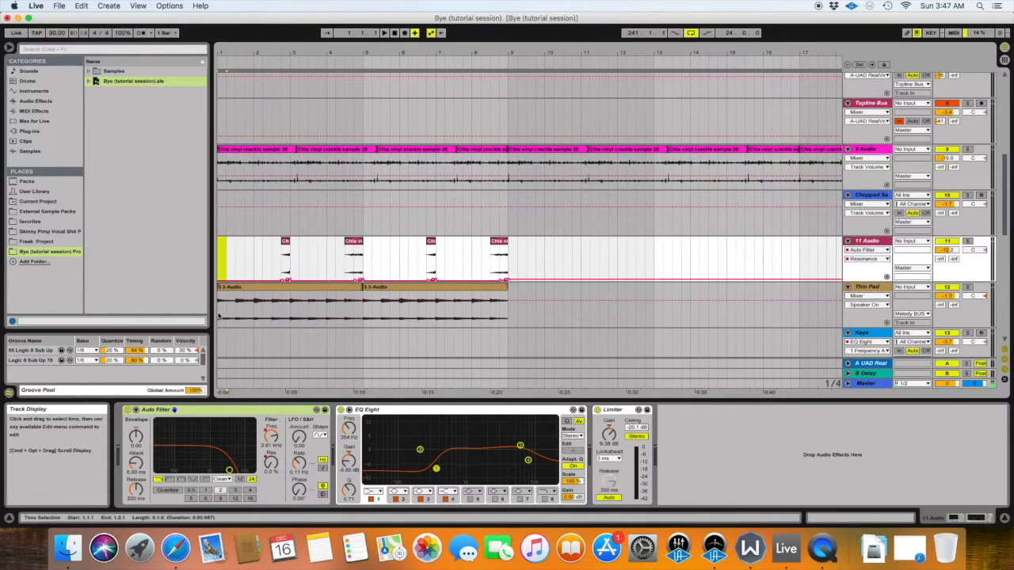
left_click(220, 316)
key("space")
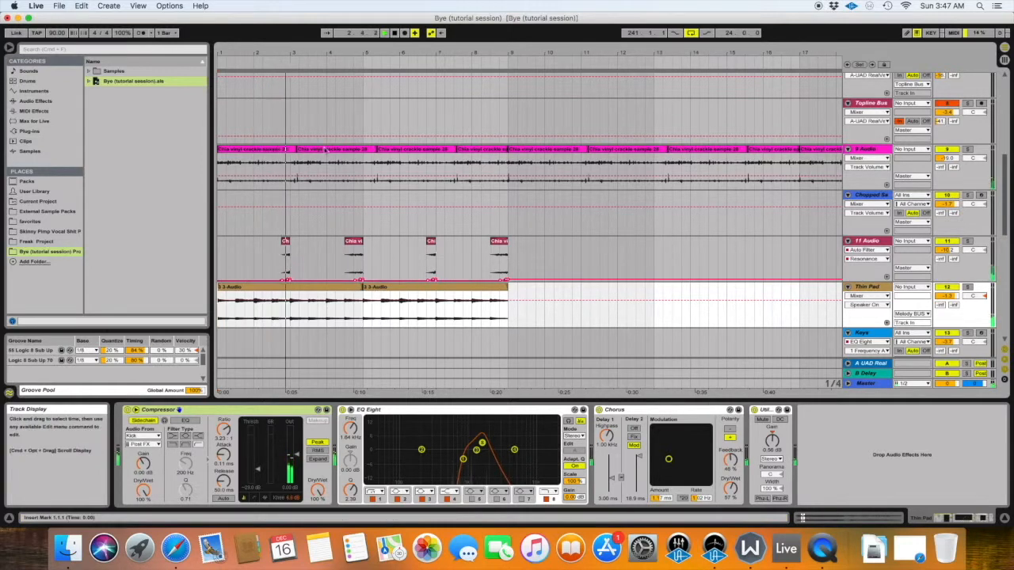
left_click_drag(509, 119, 135, 124)
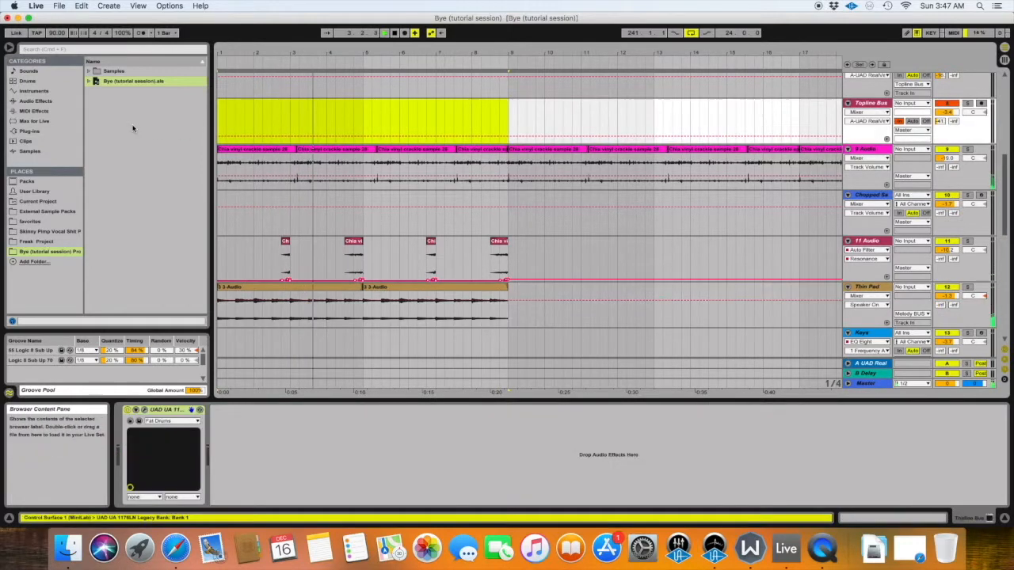
key("super+l")
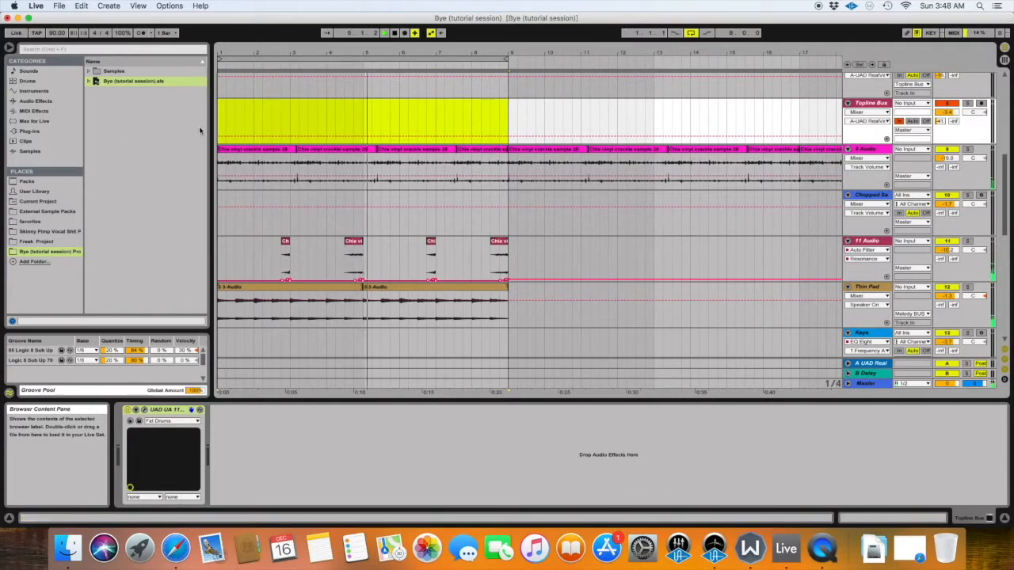
Step: Raise the 11 Audio track's volume slightly during playback, and stop playback
scroll(297, 152, "down", 5)
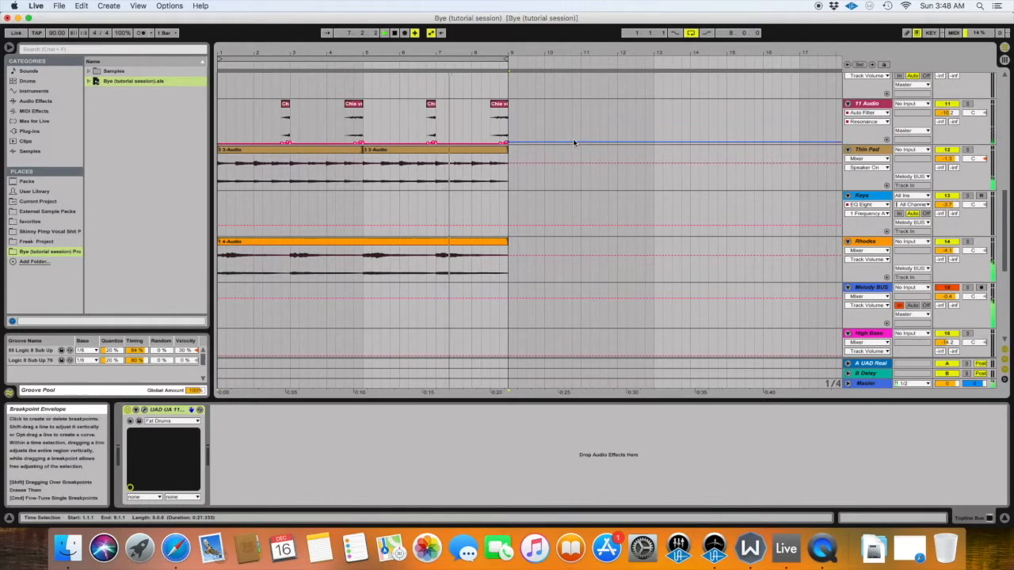
left_click_drag(947, 113, 947, 107)
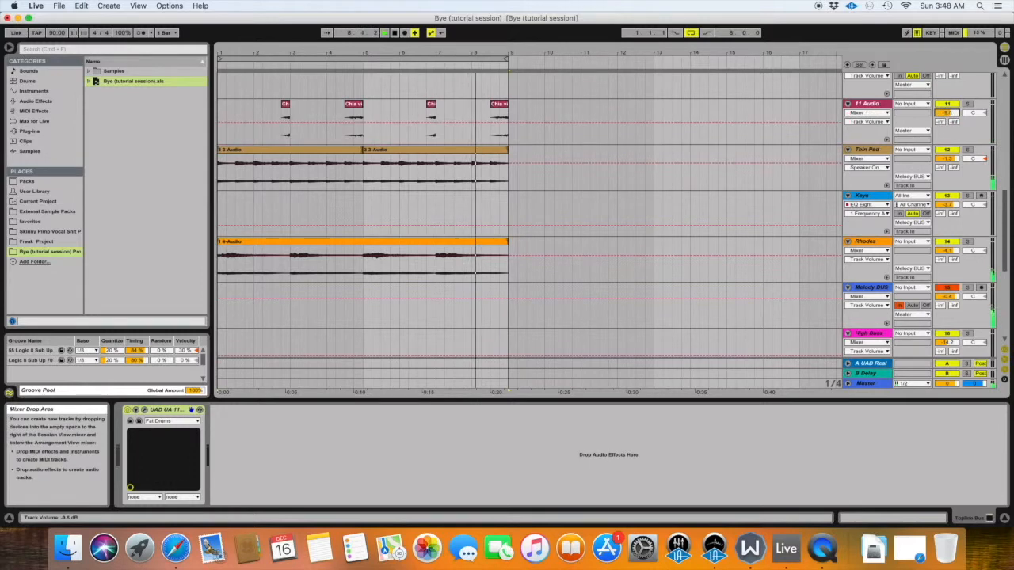
key("space")
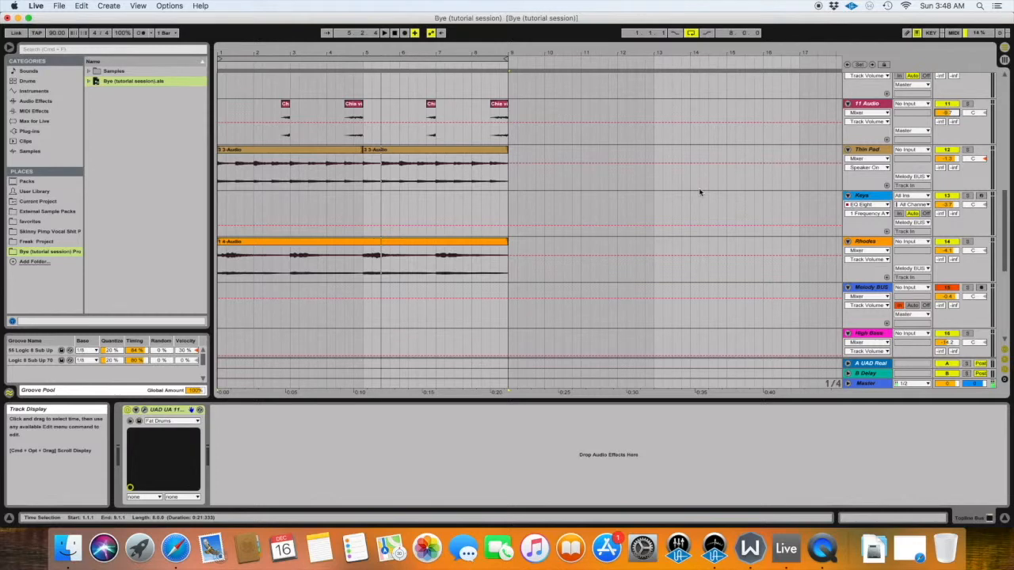
Step: Move the eight-bar loop to bars 9 to 17 and return it to bars 1 to 9
scroll(707, 195, "down", 2)
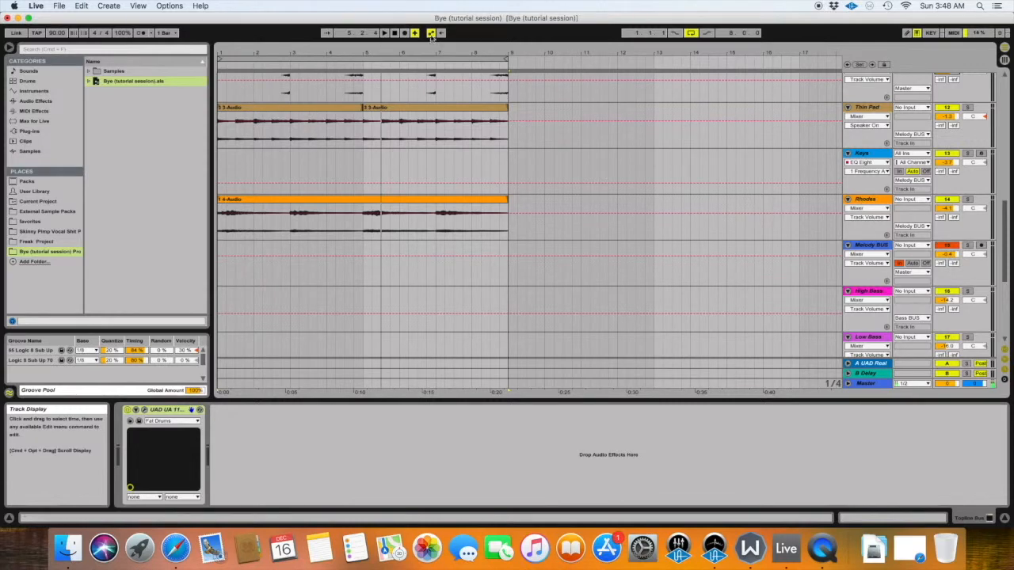
mouse_move(437, 58)
left_mouse_down()
mouse_move(473, 57)
mouse_move(444, 59)
left_mouse_up()
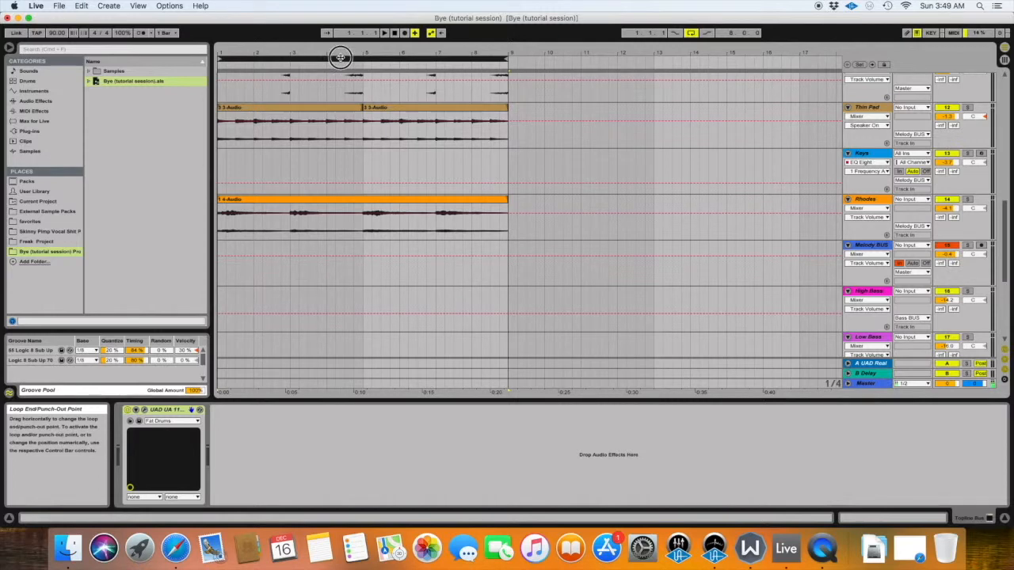
left_click_drag(340, 57, 722, 74)
scroll(574, 86, "right", 6)
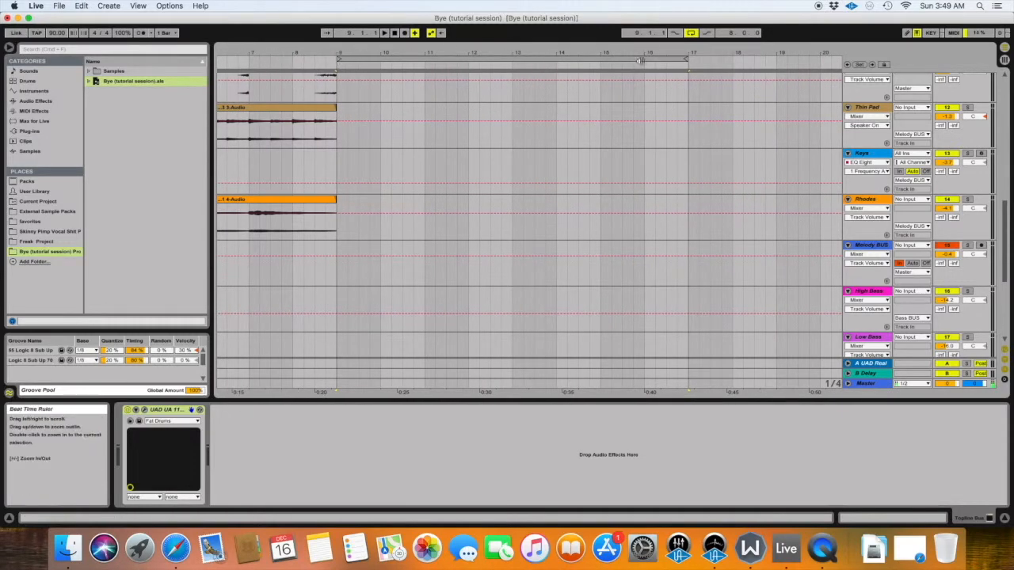
left_click(597, 59)
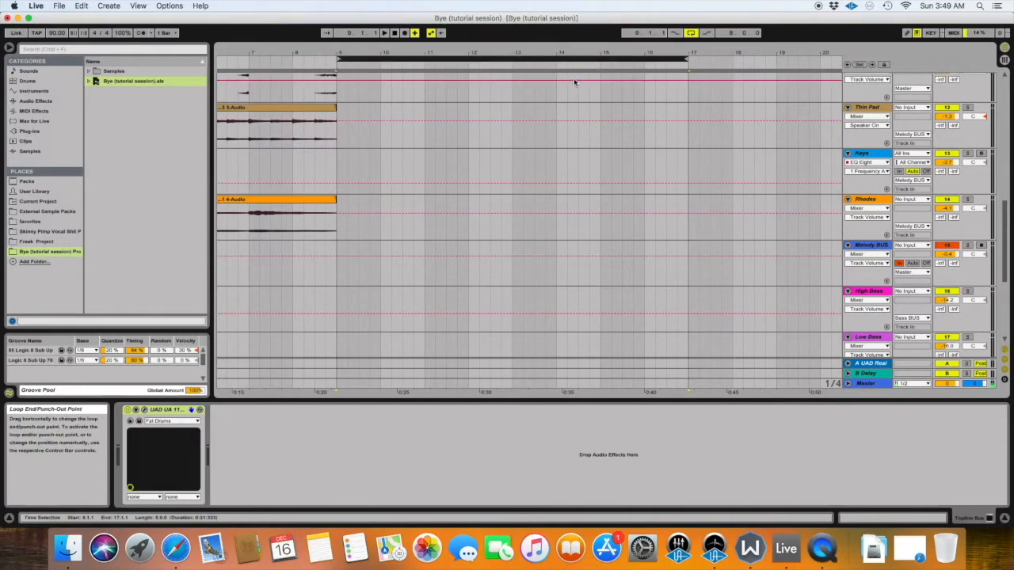
scroll(572, 83, "left", 6)
left_click_drag(601, 57, 238, 58)
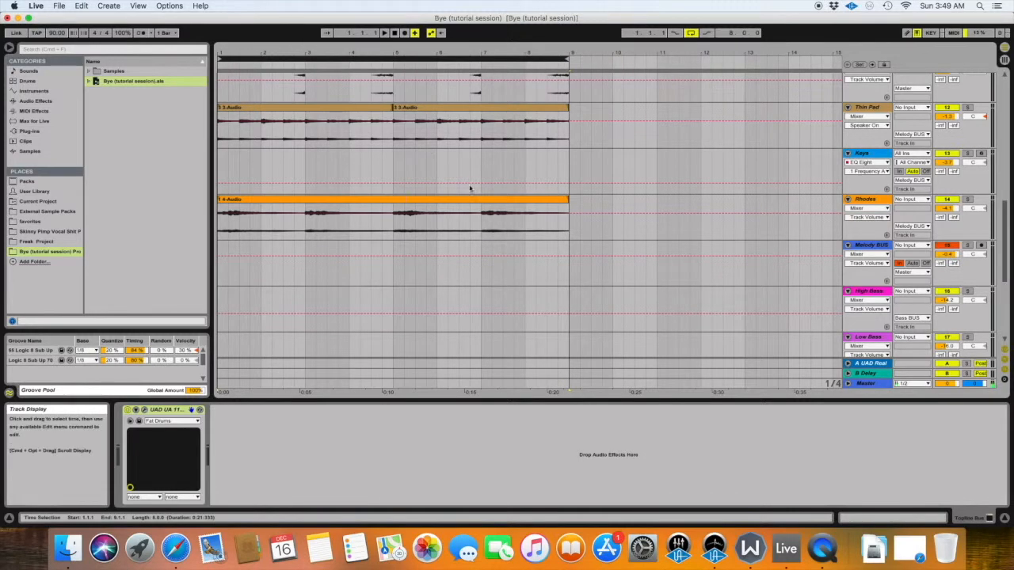
left_click_drag(381, 52, 380, 35)
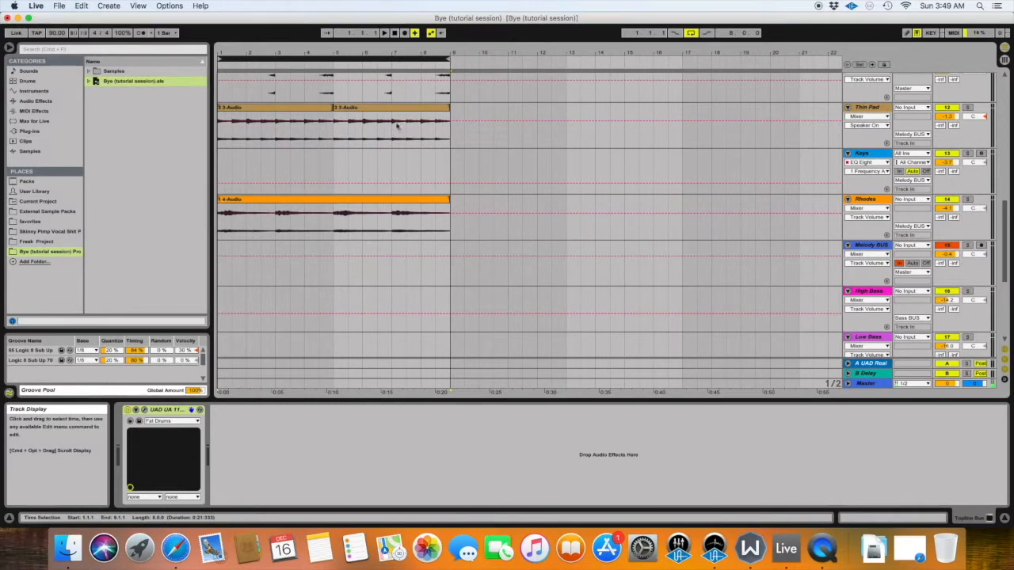
left_click_drag(420, 57, 235, 128)
scroll(488, 167, "up", 1)
scroll(475, 167, "up", 3)
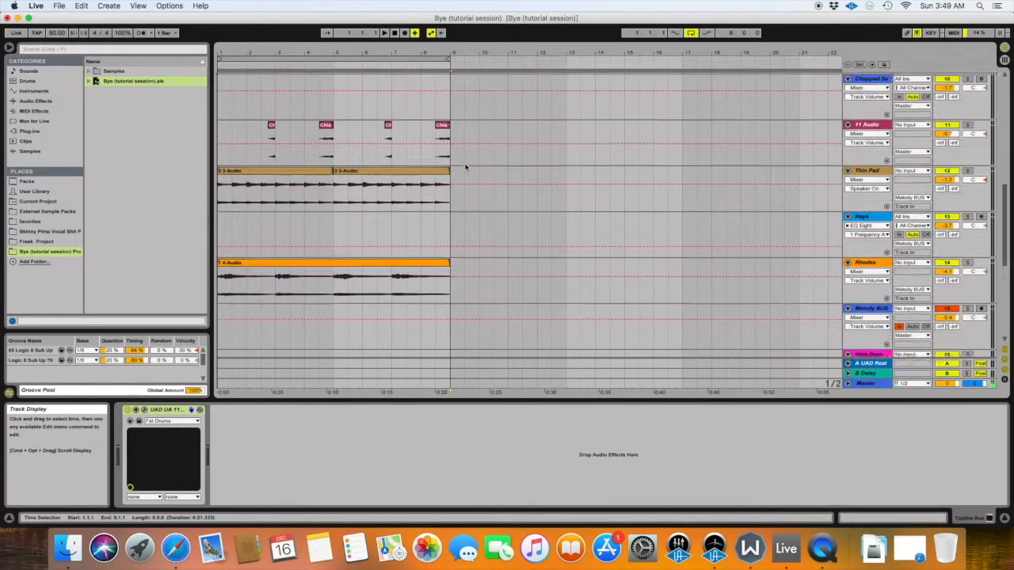
scroll(465, 167, "up", 2)
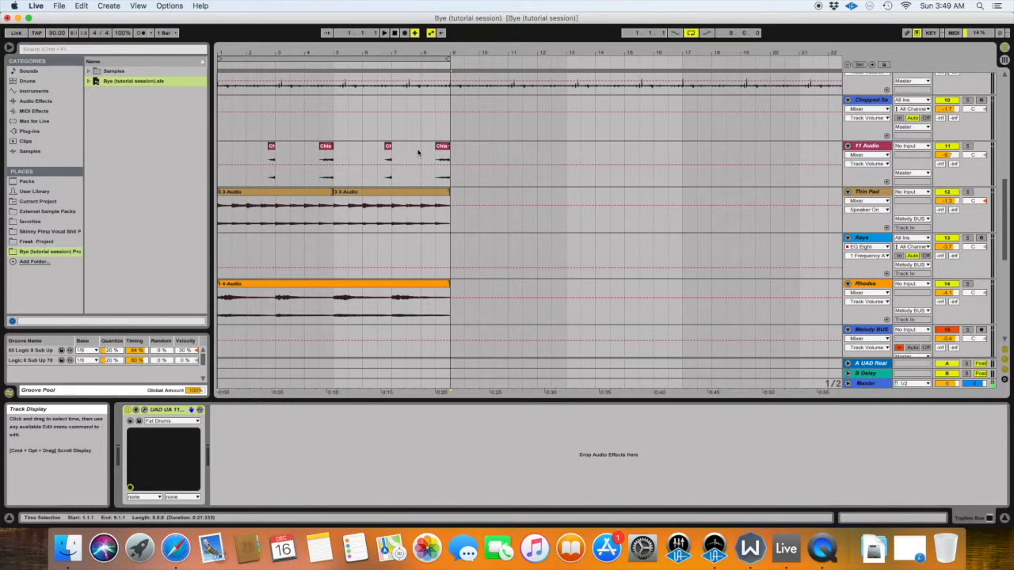
scroll(418, 152, "up", 1)
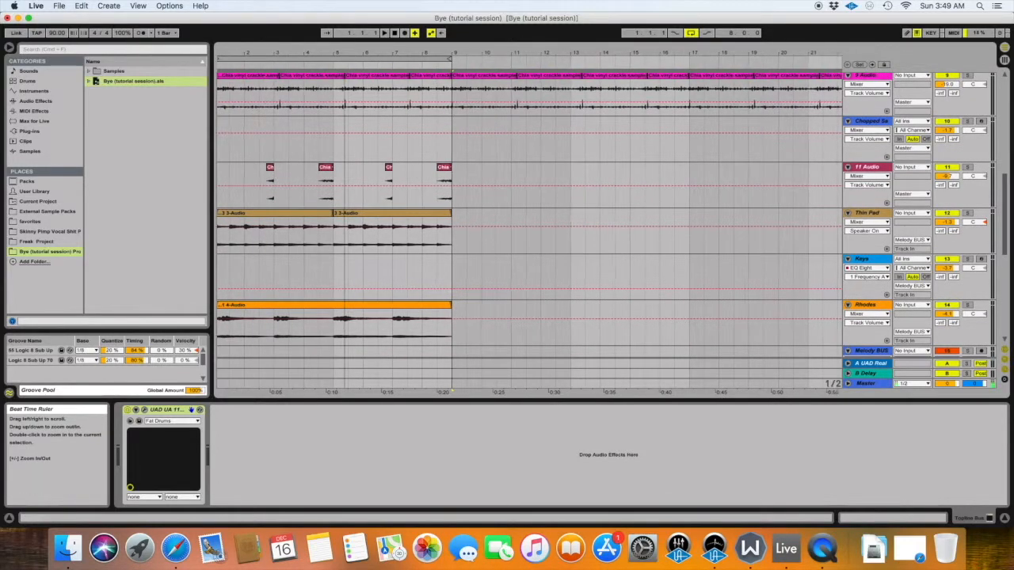
scroll(467, 145, "down", 4)
scroll(466, 144, "up", 4)
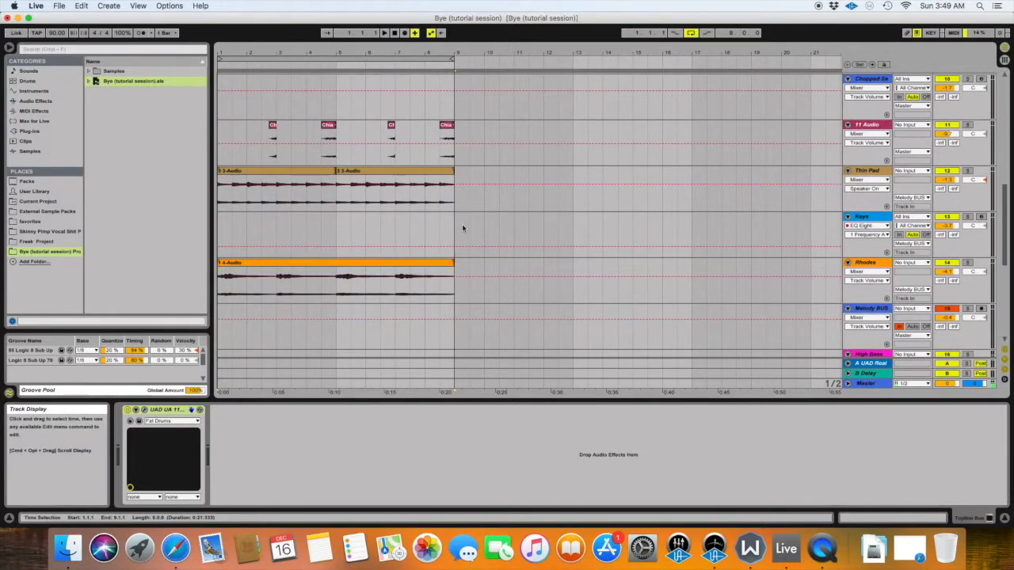
Step: Select the Rhodes clip at bar 1 and show the automation envelope of its EQ Eight band 8 frequency
left_click(422, 263)
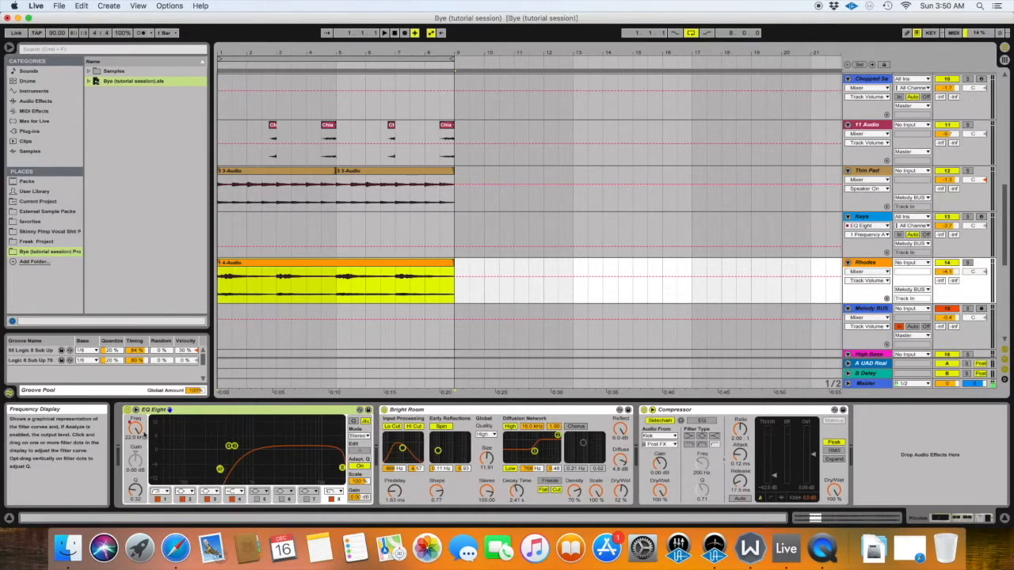
left_click(137, 432)
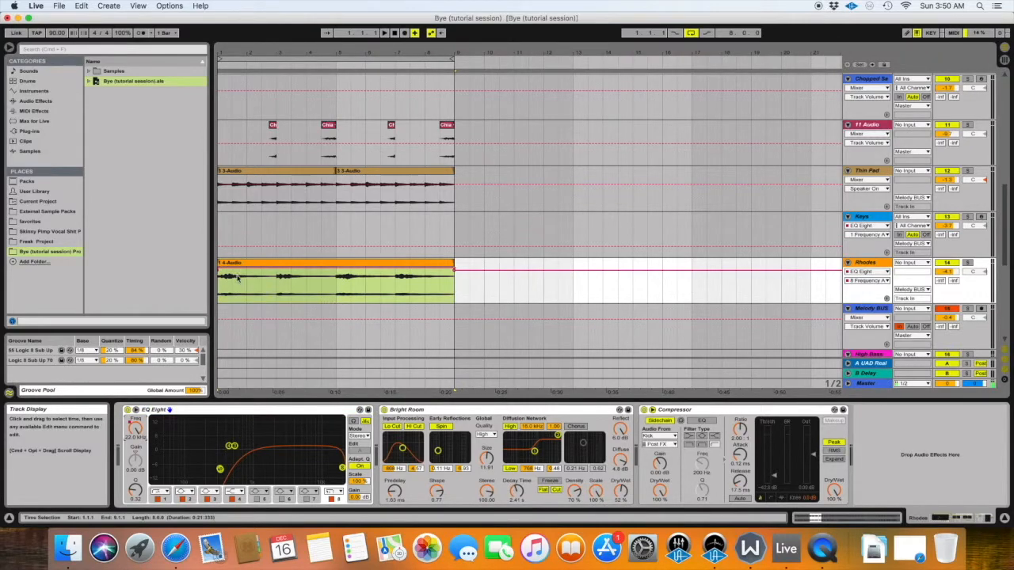
scroll(273, 291, "up", 3)
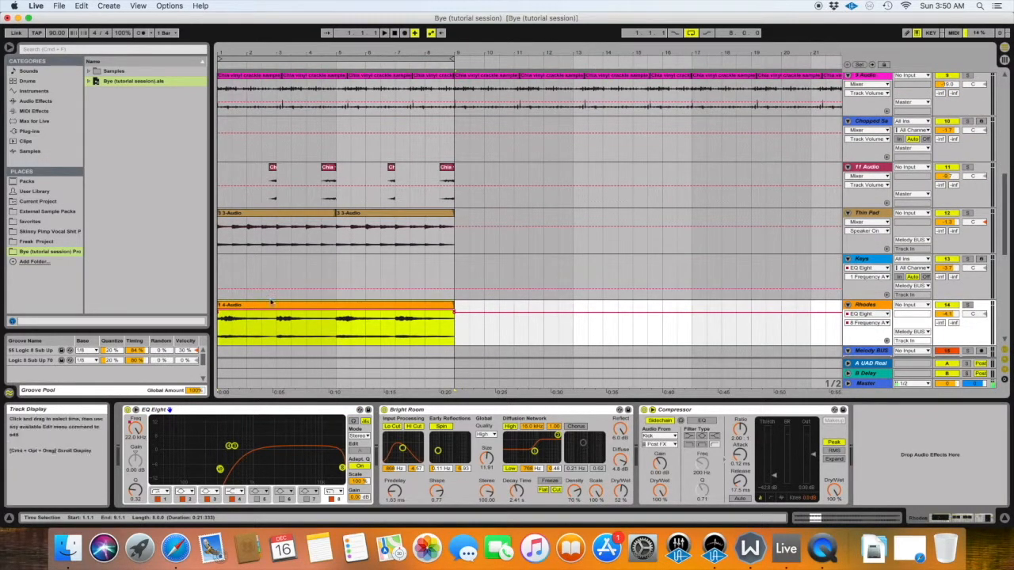
scroll(273, 311, "down", 1)
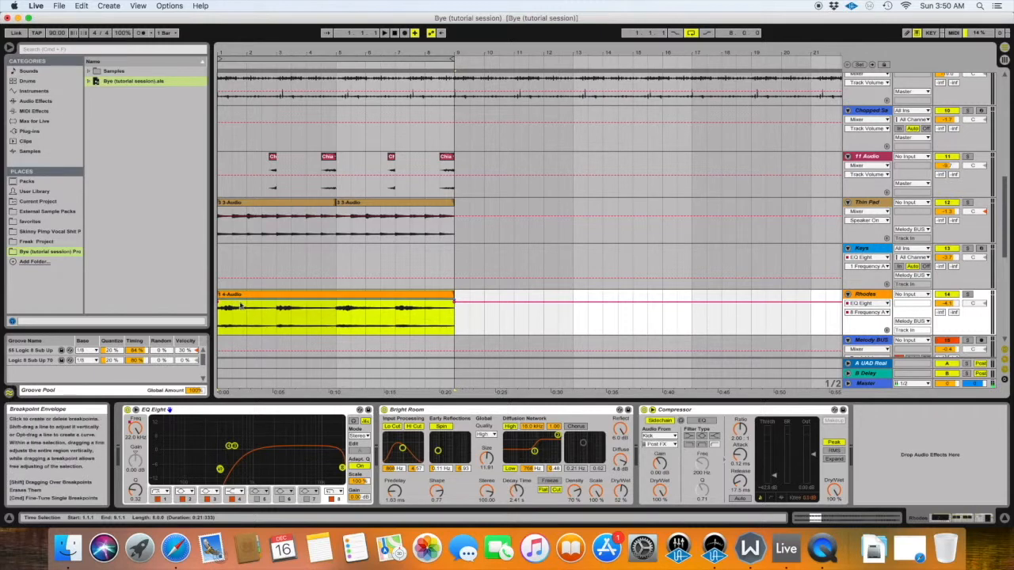
Step: Lower the Rhodes EQ Eight band 8 frequency envelope to about 1.10 kHz over bars 1 to 9, and audition it briefly
left_click_drag(243, 305, 242, 337)
key("space")
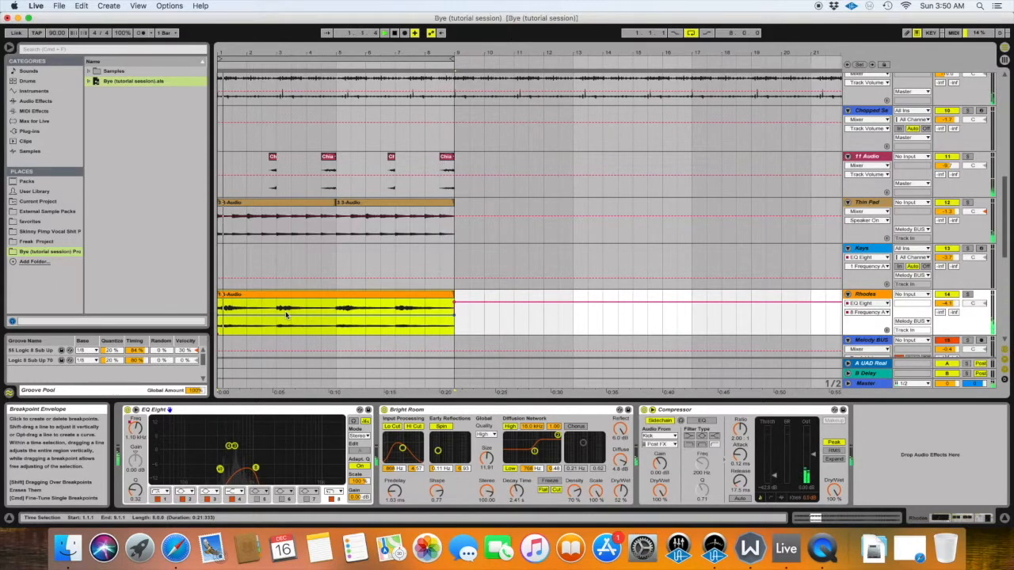
key("space")
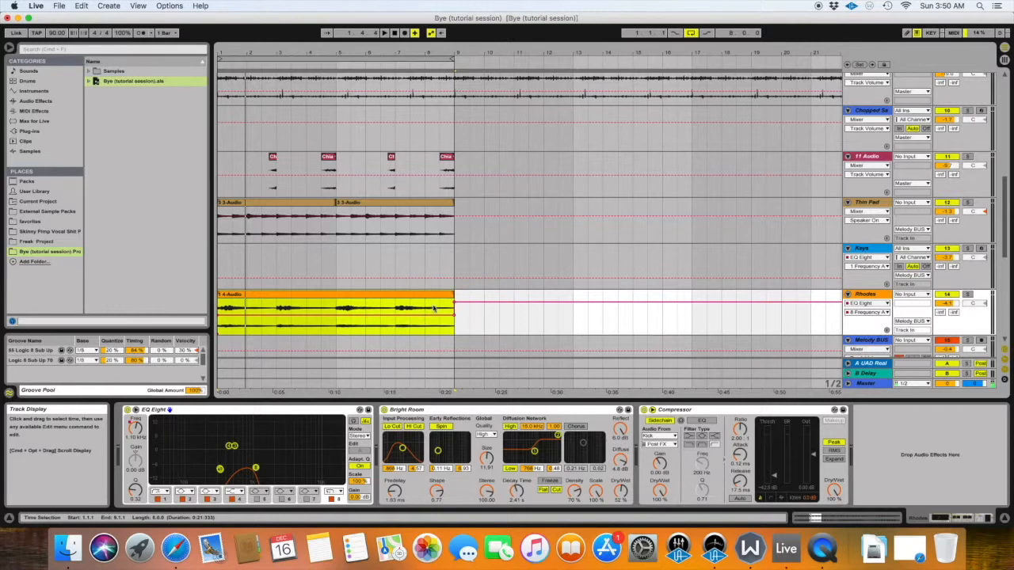
Step: Raise the Rhodes frequency envelope's end at bar 9 and lower its start at bar 1 to form a rising filter sweep
left_click_drag(453, 311, 455, 304)
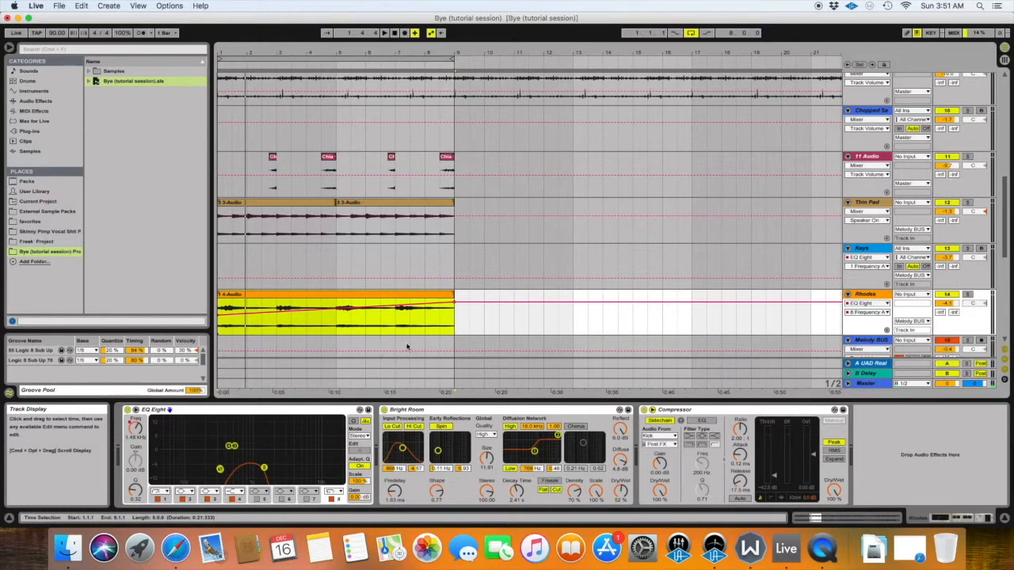
left_click(227, 330)
left_click_drag(219, 316, 218, 321)
left_click(230, 294)
Step: Play the loop while adjusting the Rhodes envelope's start, and add a lowered breakpoint at bar 5
key("space")
left_click_drag(281, 53, 339, 141)
scroll(339, 141, "up", 1)
left_click_drag(219, 331, 218, 329)
left_click_drag(492, 322, 493, 327)
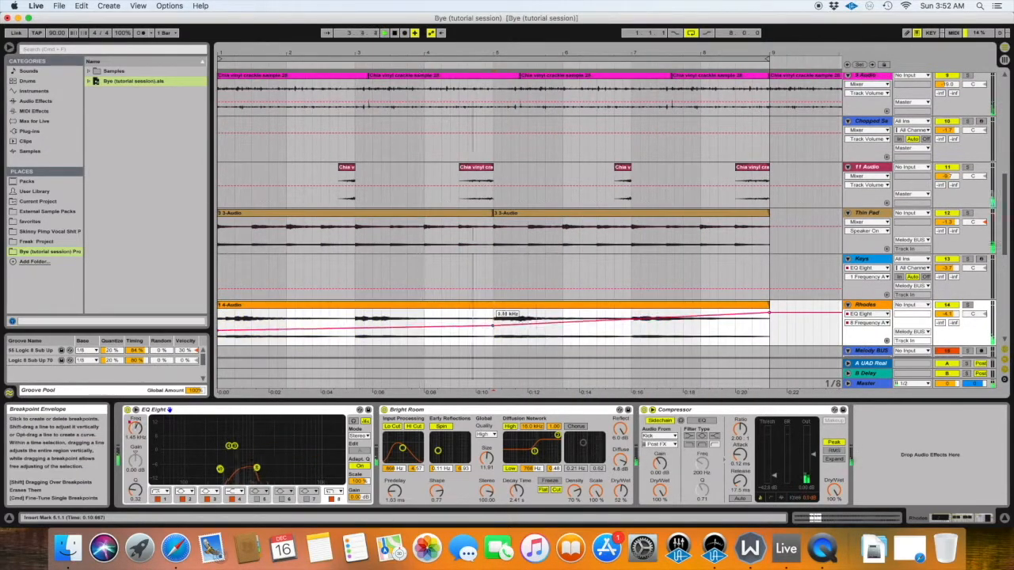
Step: Add lowered breakpoints to the Rhodes frequency envelope near bars 3, 7 and 8.5, keeping the steep rise just before bar 9
left_click(262, 304)
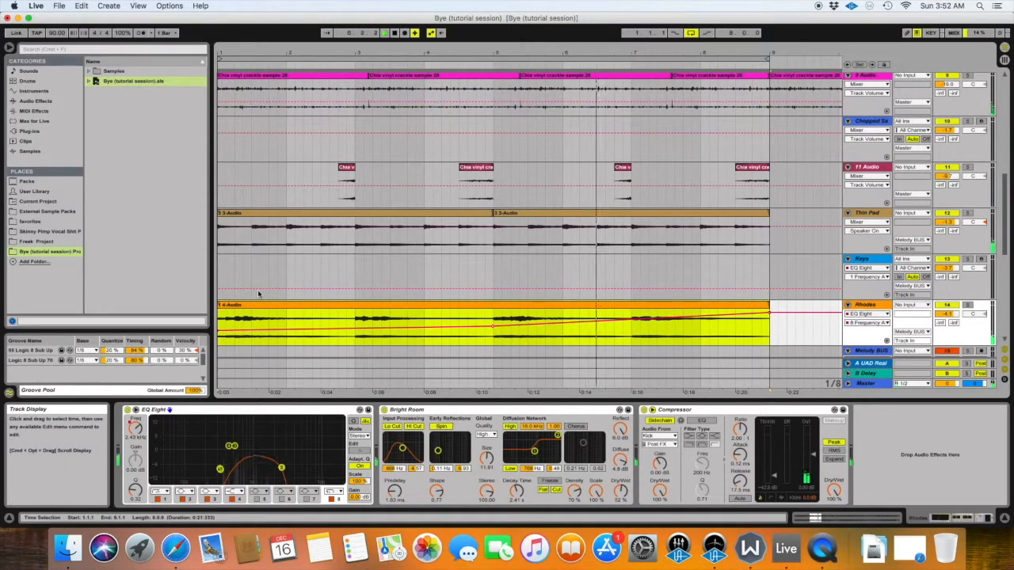
left_click(345, 329)
scroll(509, 338, "right", 2)
left_click_drag(552, 318, 552, 325)
scroll(552, 326, "left", 2)
scroll(516, 317, "up", 1)
left_click_drag(732, 327, 734, 336)
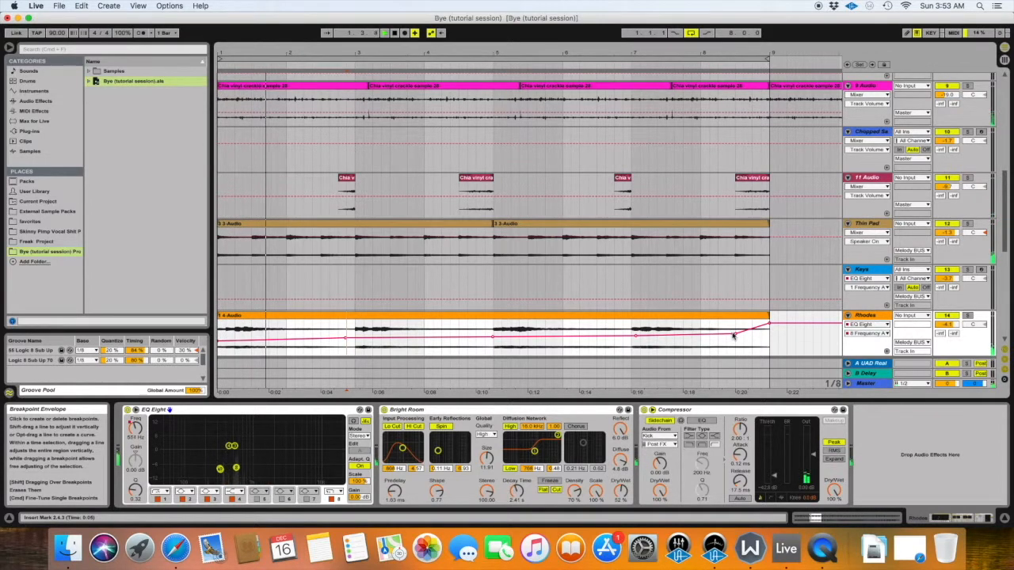